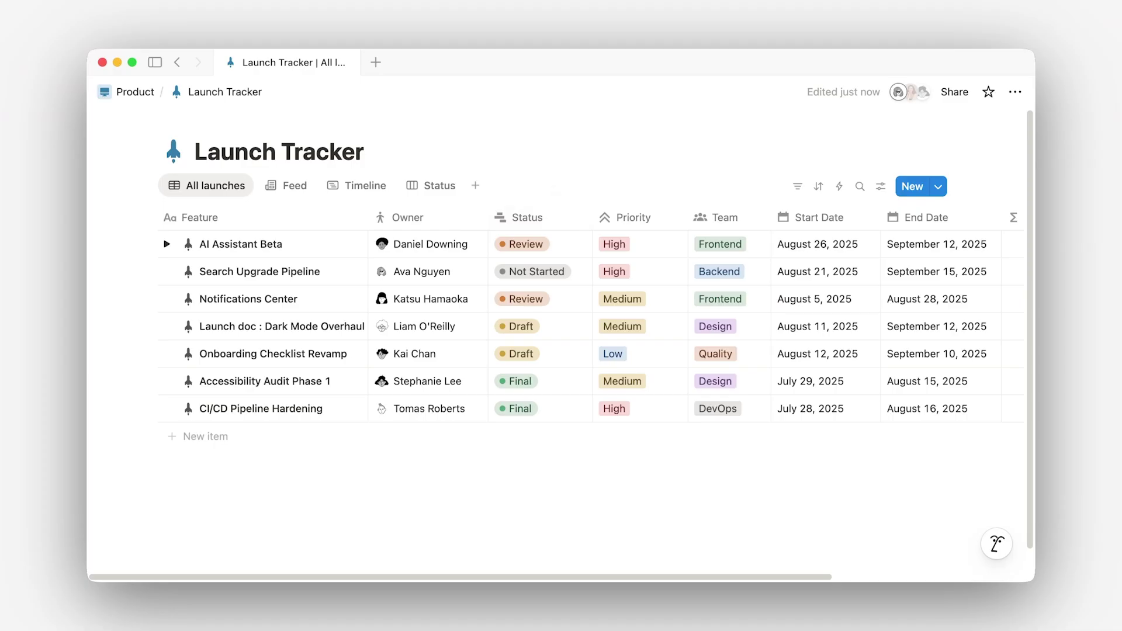
# Look over the new view layouts, then scroll through the Feed view of launches.
pyautogui.click(475, 186)
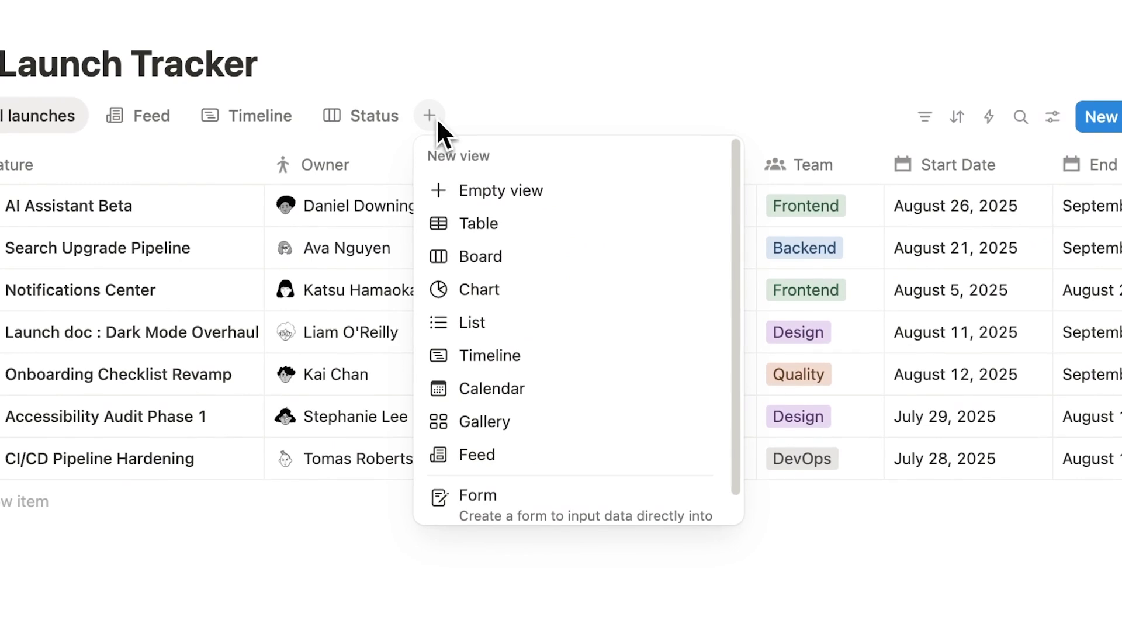
pyautogui.click(531, 114)
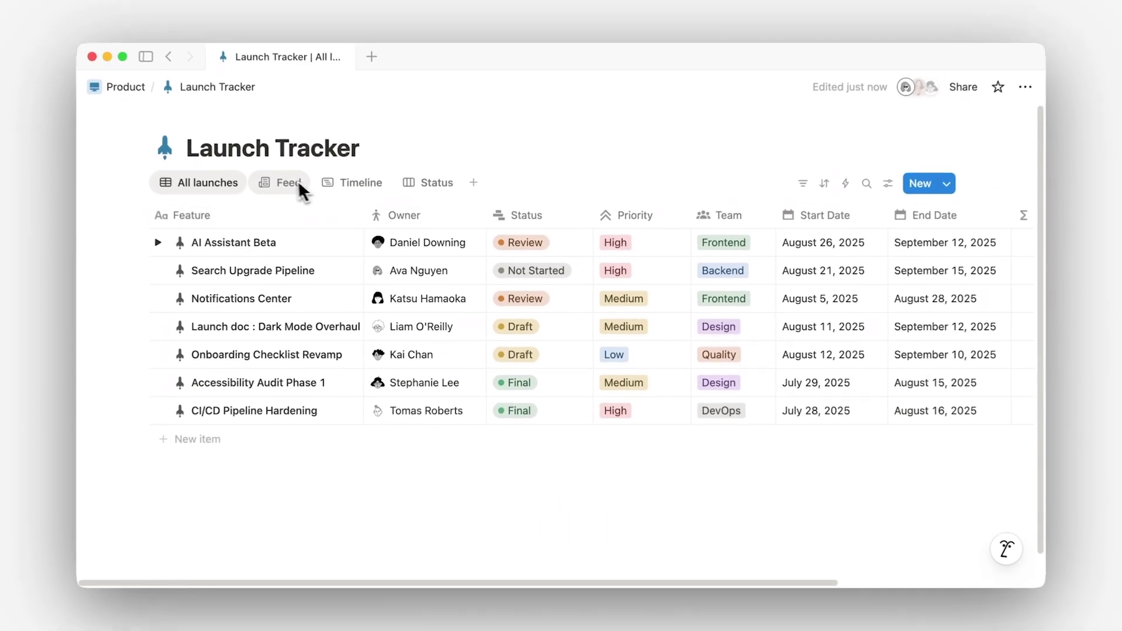
pyautogui.click(146, 115)
pyautogui.scroll(-5, 210, 266)
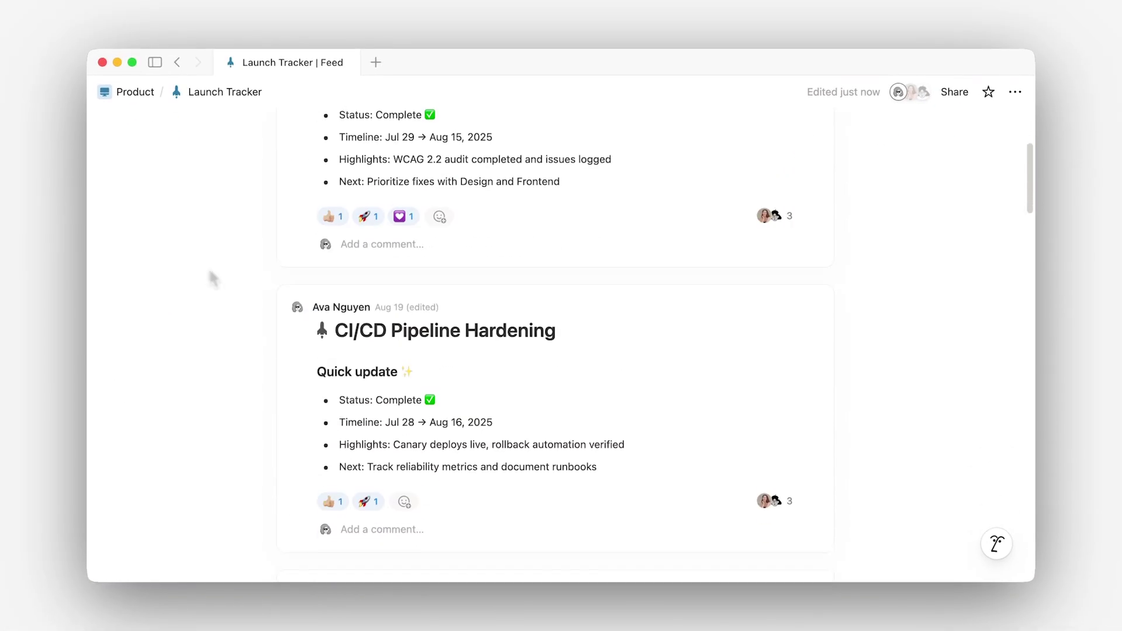
pyautogui.scroll(-6, 209, 268)
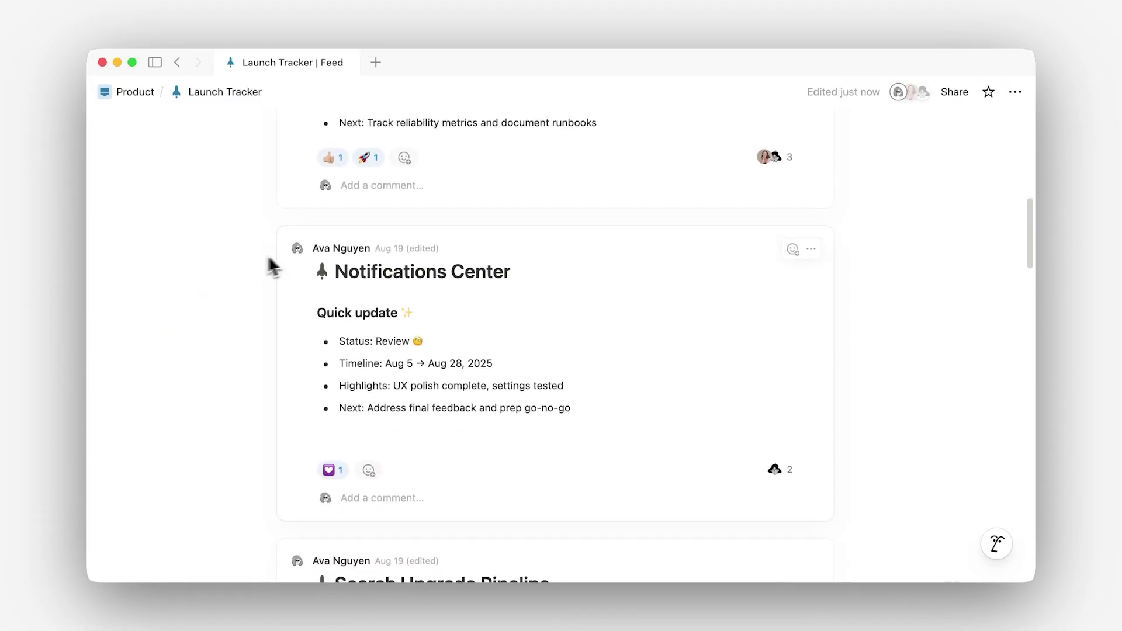
# Preview the Notifications Center launch page from the Feed, then close it.
pyautogui.click(348, 273)
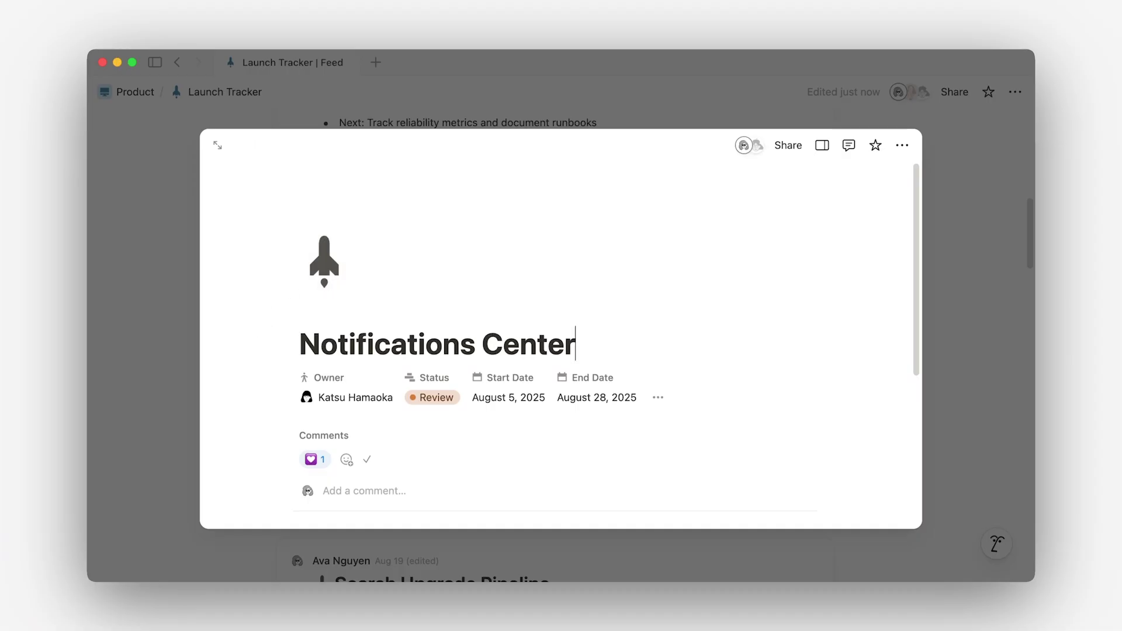
pyautogui.scroll(-3, 261, 323)
pyautogui.scroll(-5, 258, 315)
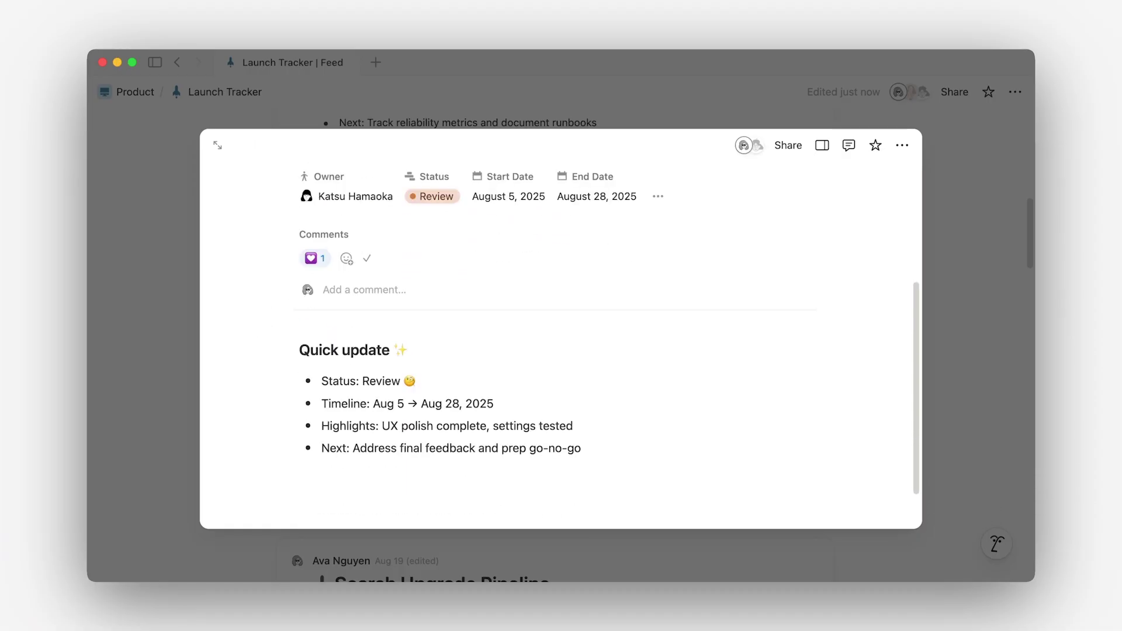
pyautogui.scroll(5, 242, 320)
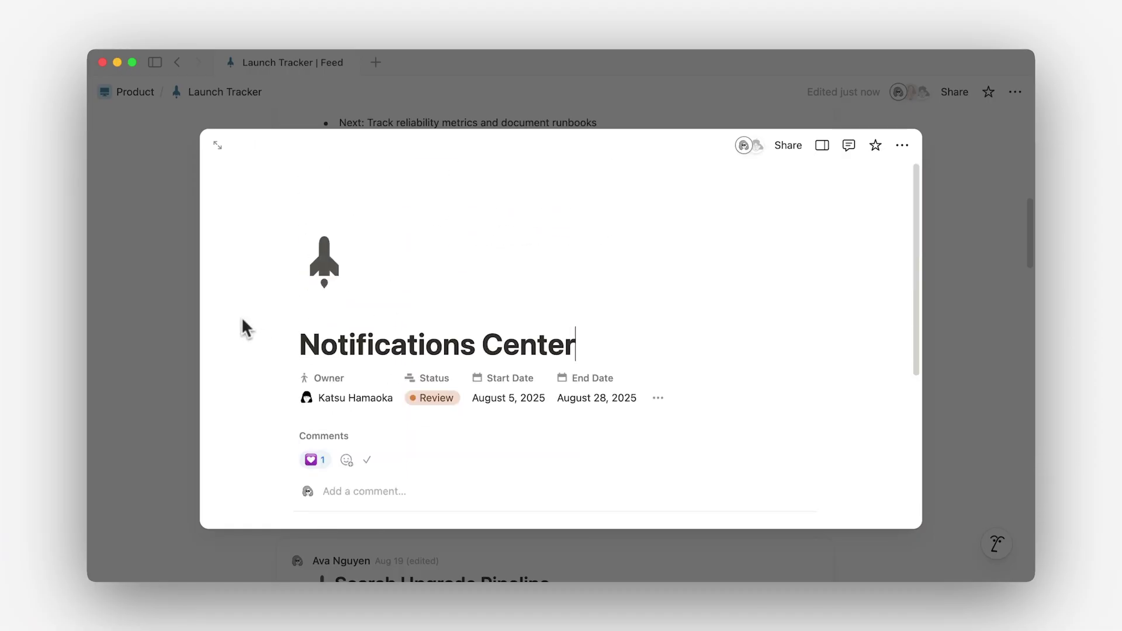
pyautogui.click(170, 317)
pyautogui.scroll(10, 170, 316)
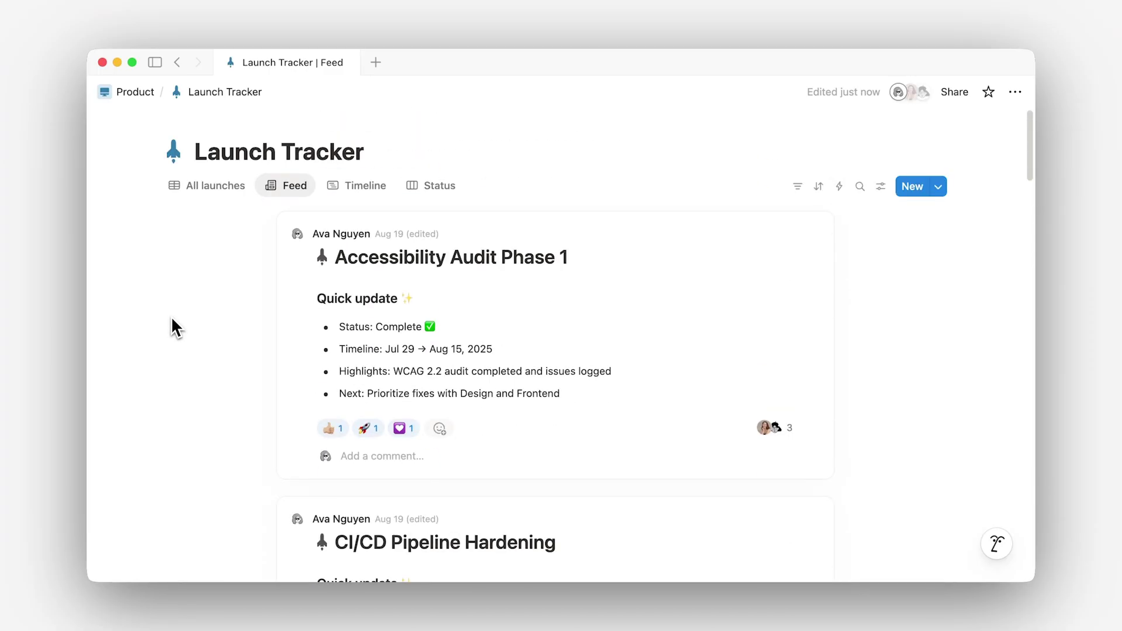
# Check the Timeline, then move Dark Mode Overhaul's Launch doc to Review and AI Assistant Beta to Final.
pyautogui.click(339, 193)
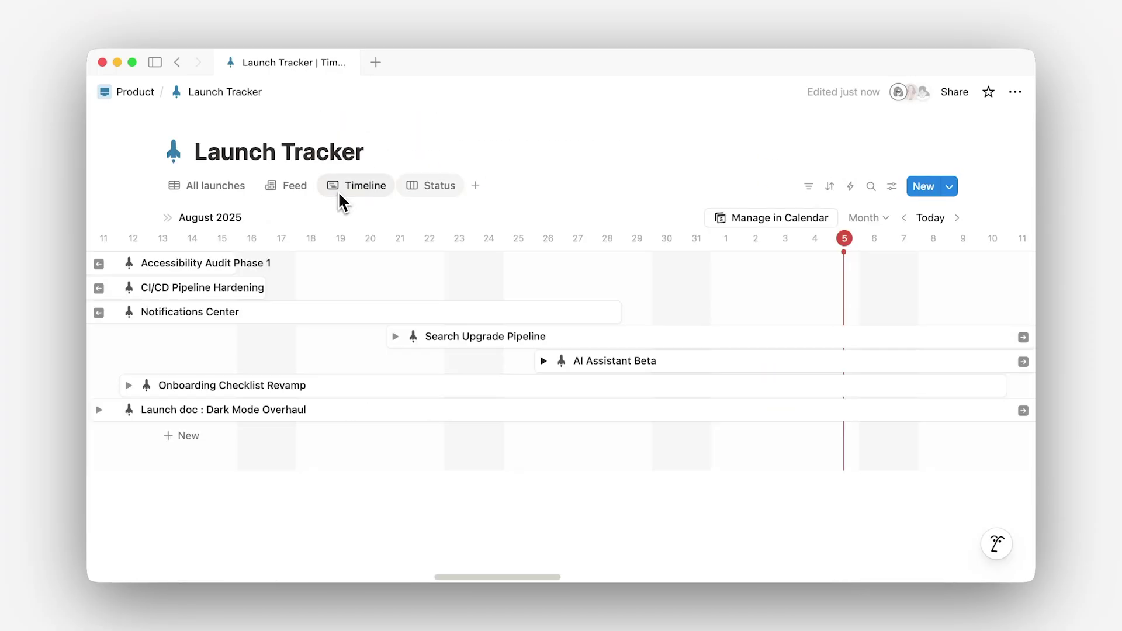
pyautogui.click(434, 191)
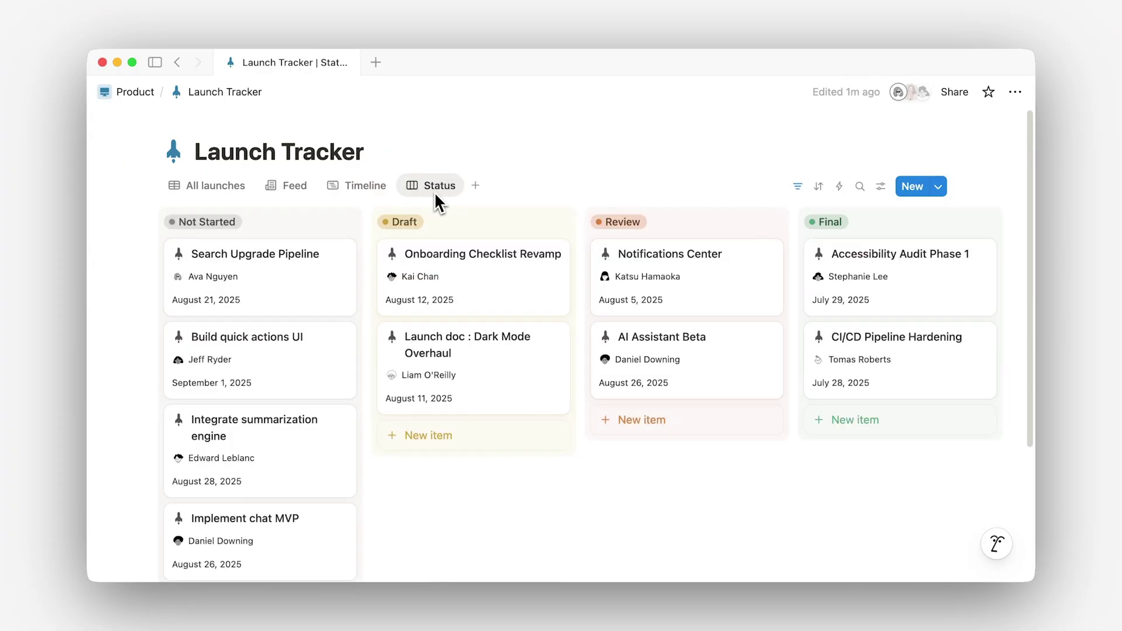
pyautogui.moveTo(489, 353); pyautogui.dragTo(632, 393)
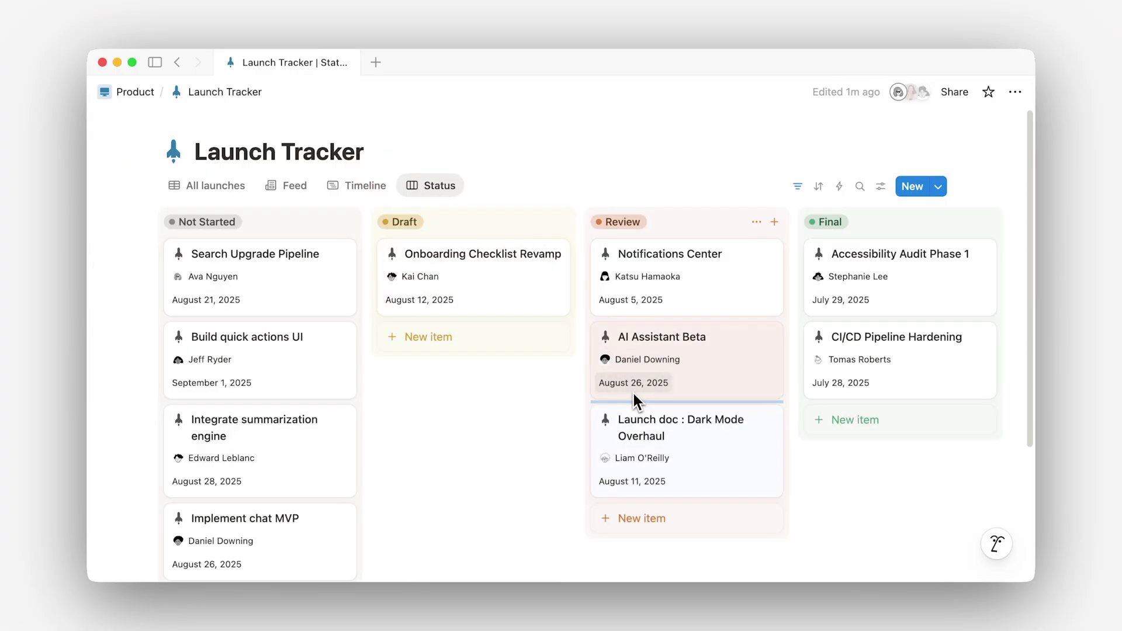
pyautogui.moveTo(728, 357); pyautogui.dragTo(928, 419)
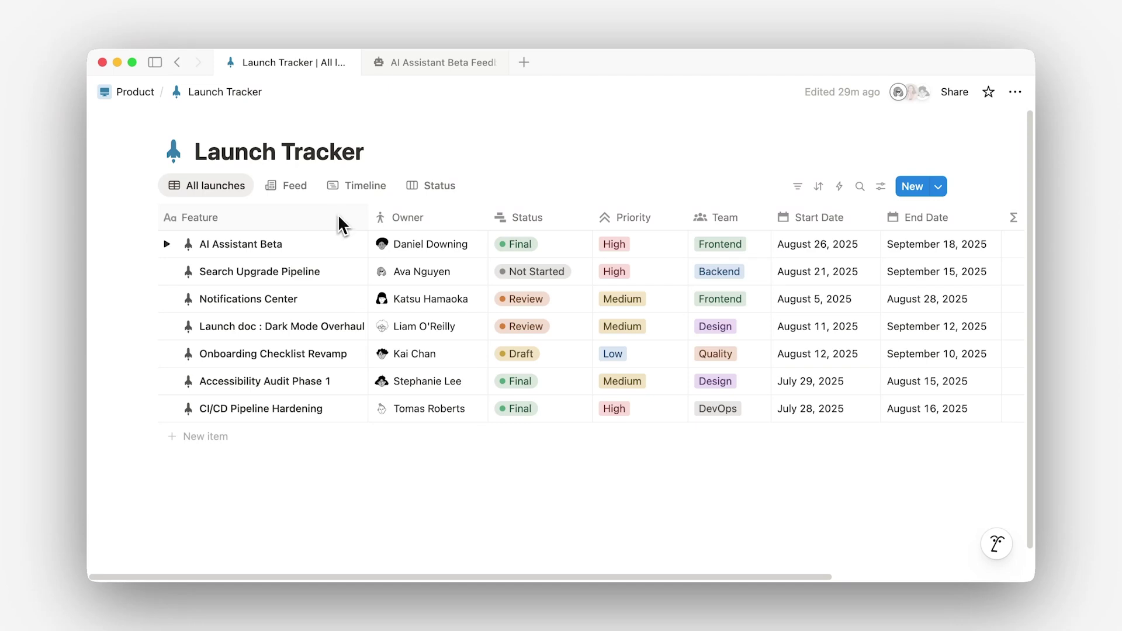
# Open AI Assistant Beta full page and insert a linked Projects Database view under Timeline.
pyautogui.click(346, 244)
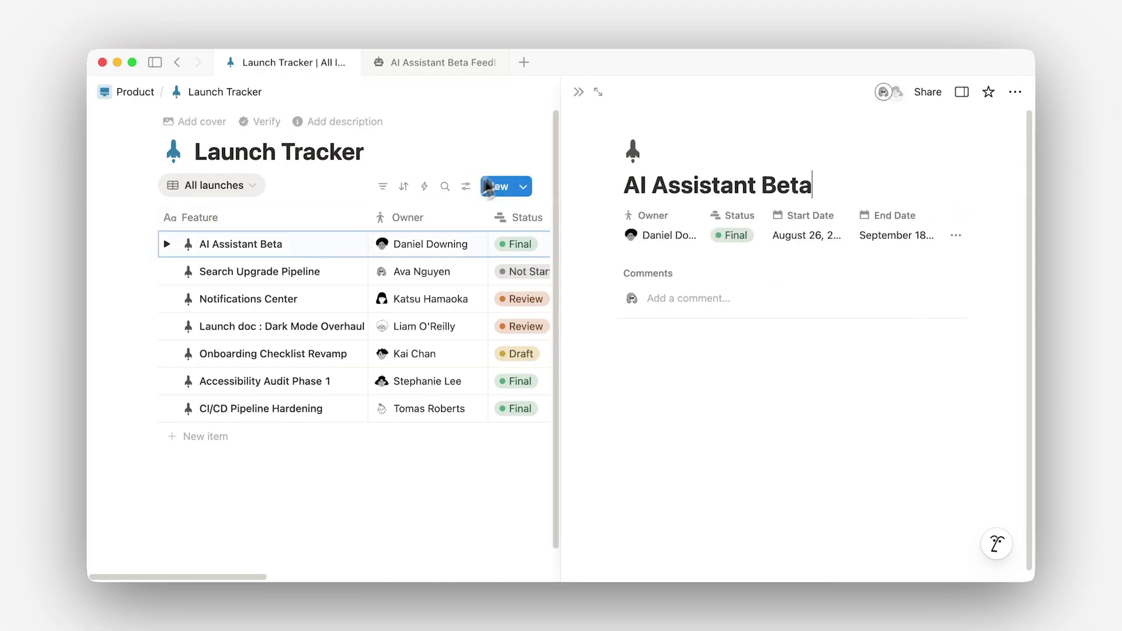
pyautogui.click(598, 93)
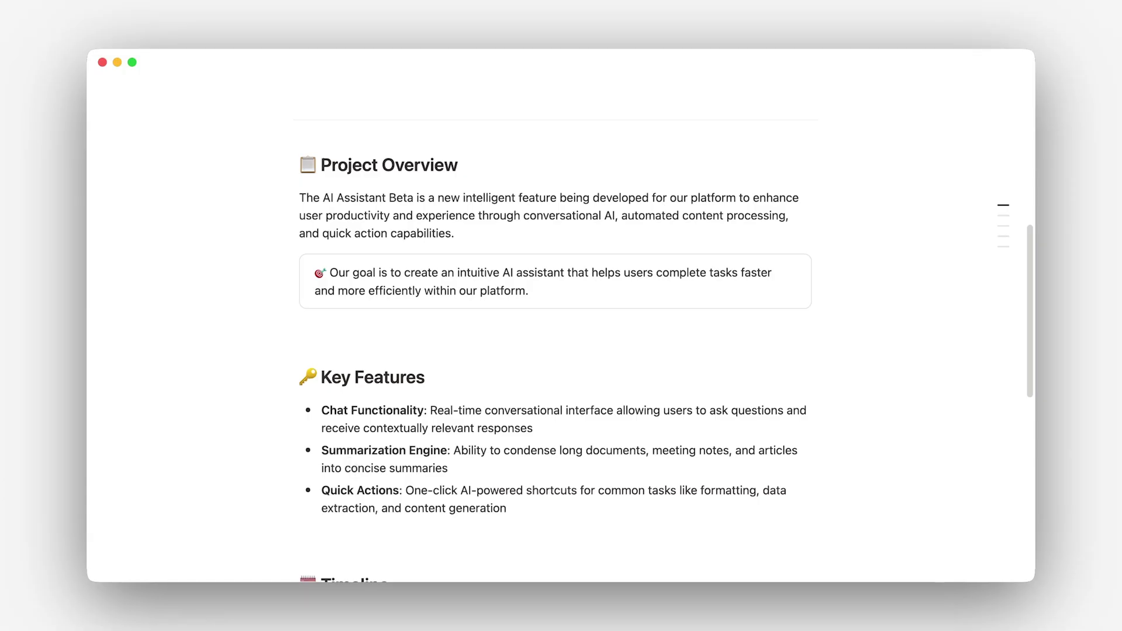
pyautogui.scroll(-4, 322, 420)
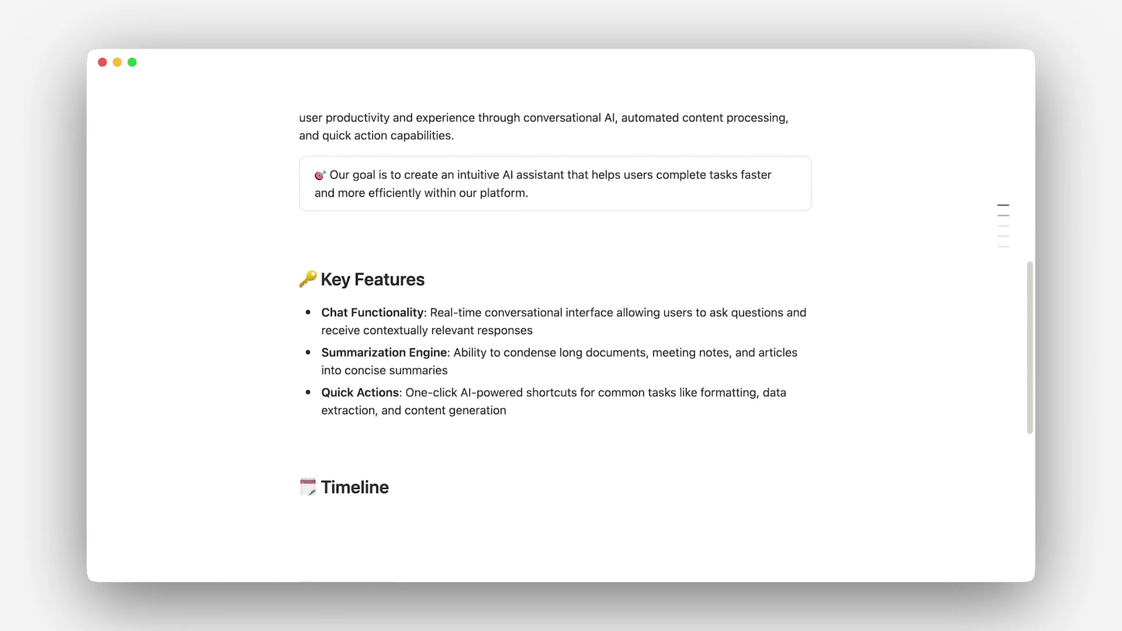
pyautogui.click(321, 421)
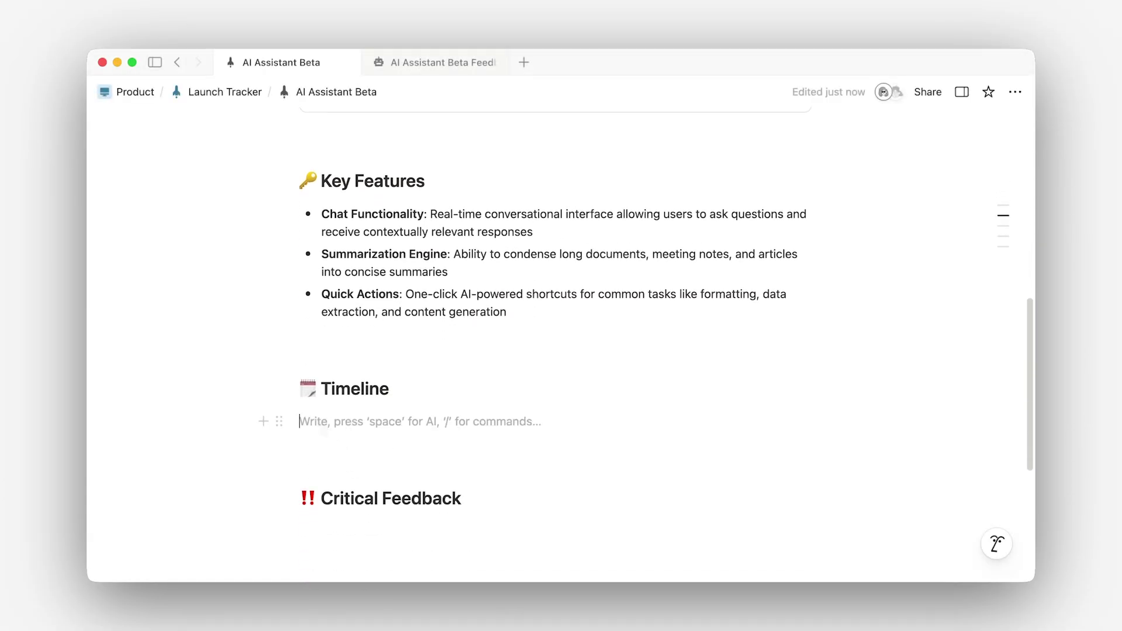
pyautogui.write('/linked')
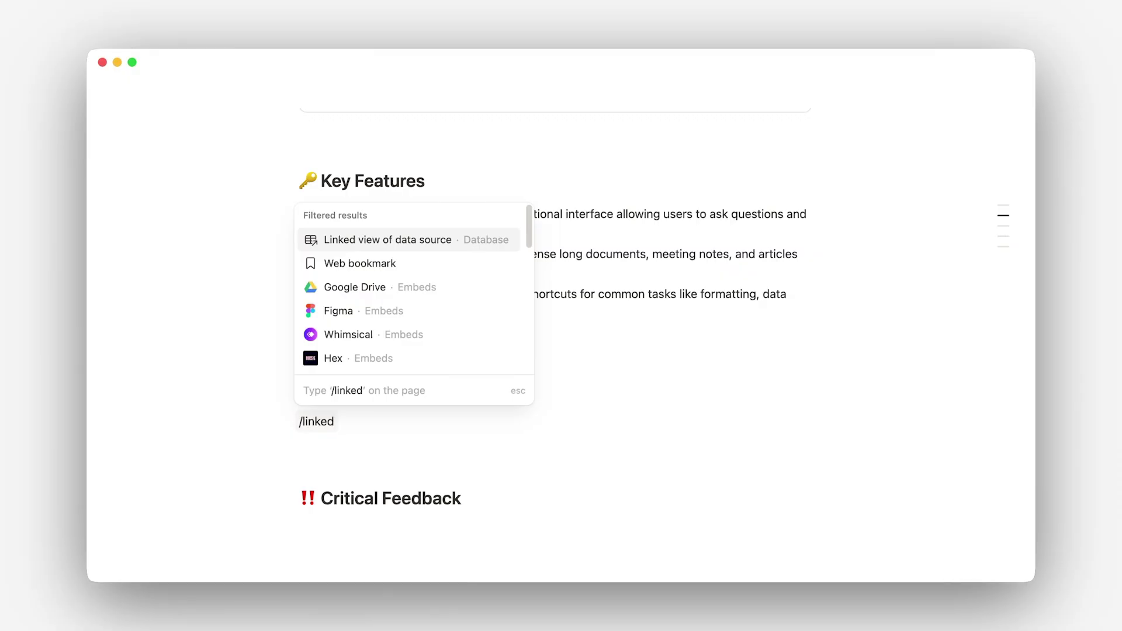
pyautogui.click(412, 247)
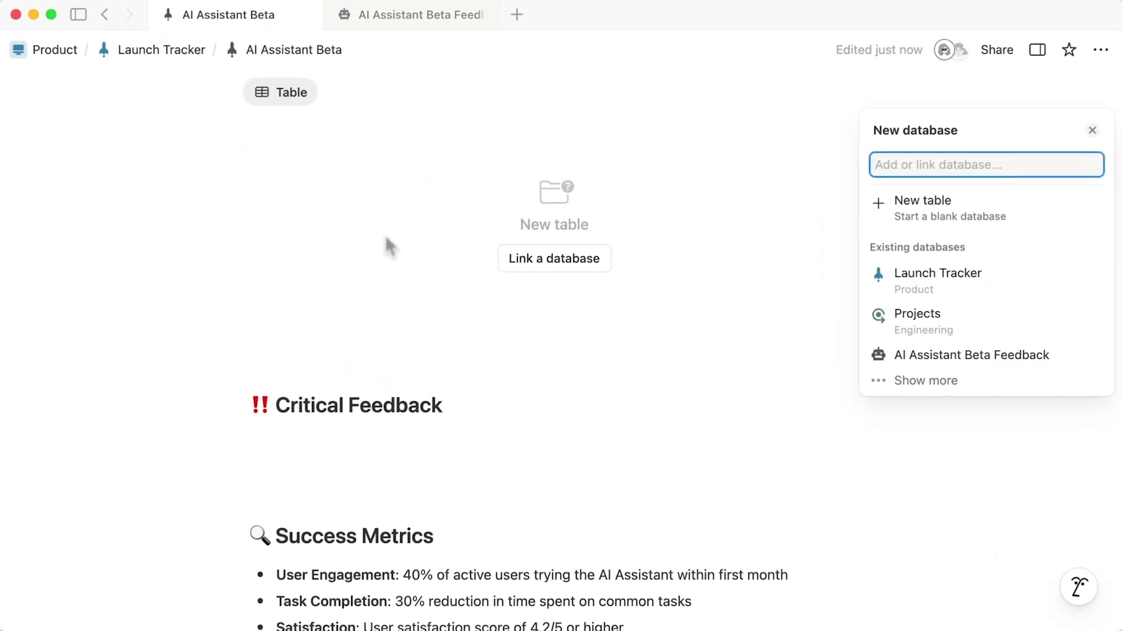
pyautogui.write('Projects')
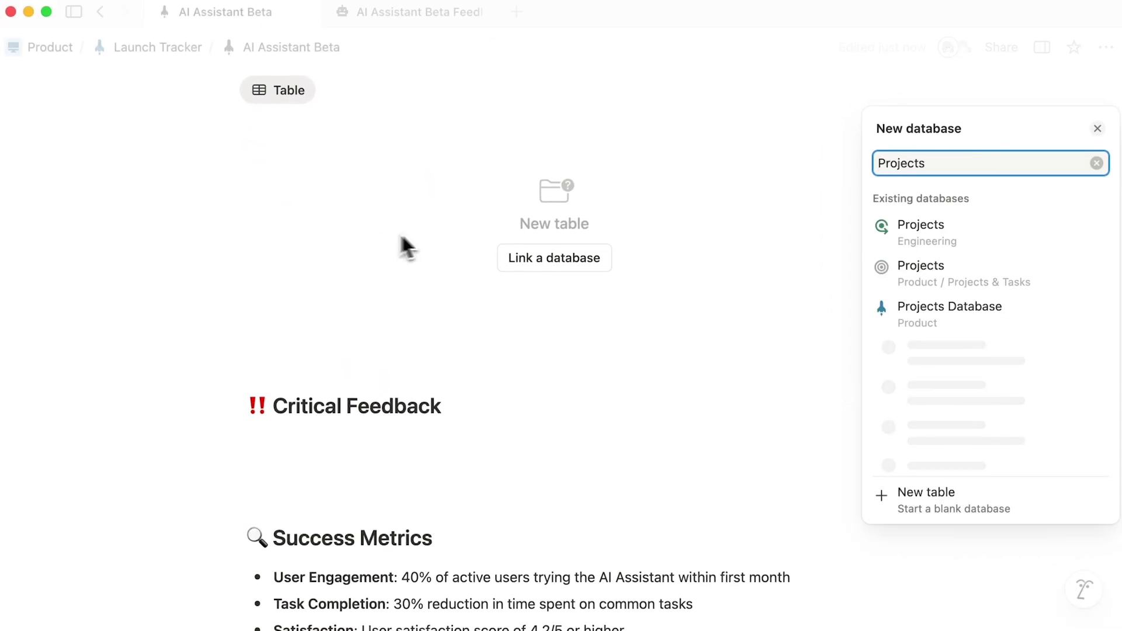
pyautogui.click(878, 315)
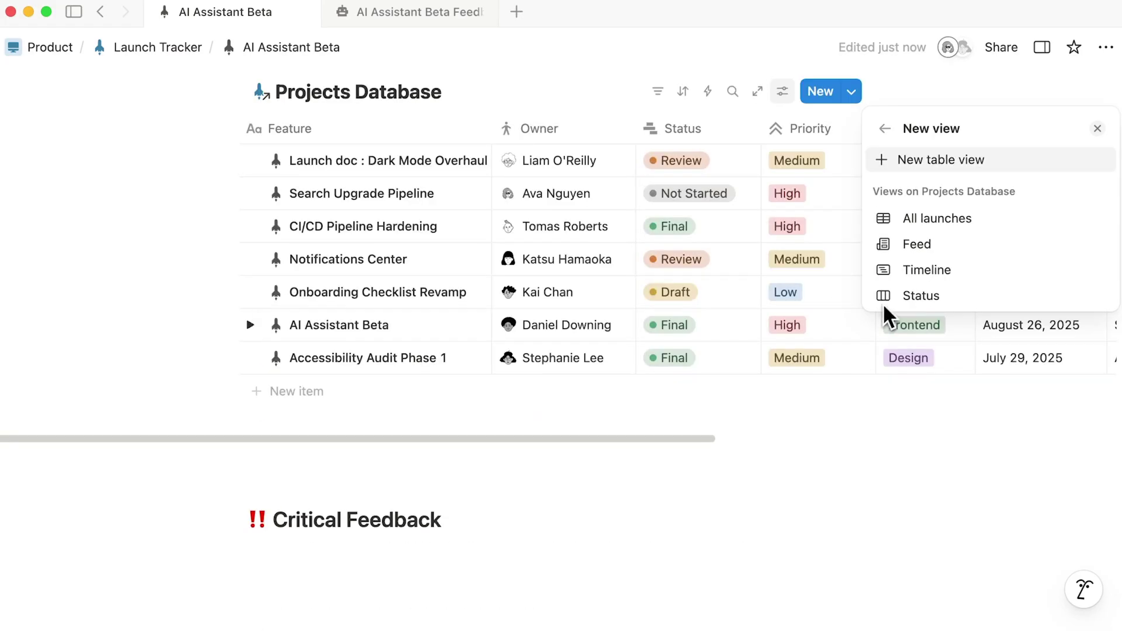
# Show the linked database as a timeline filtered to Parent item AI Assistant Beta.
pyautogui.click(906, 273)
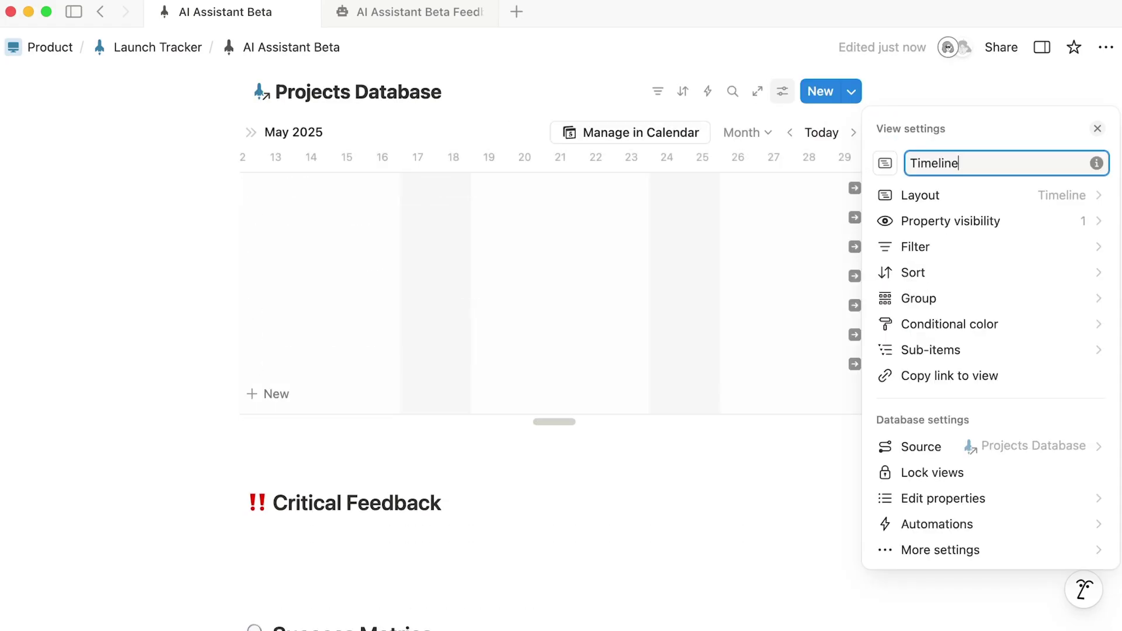
pyautogui.click(913, 250)
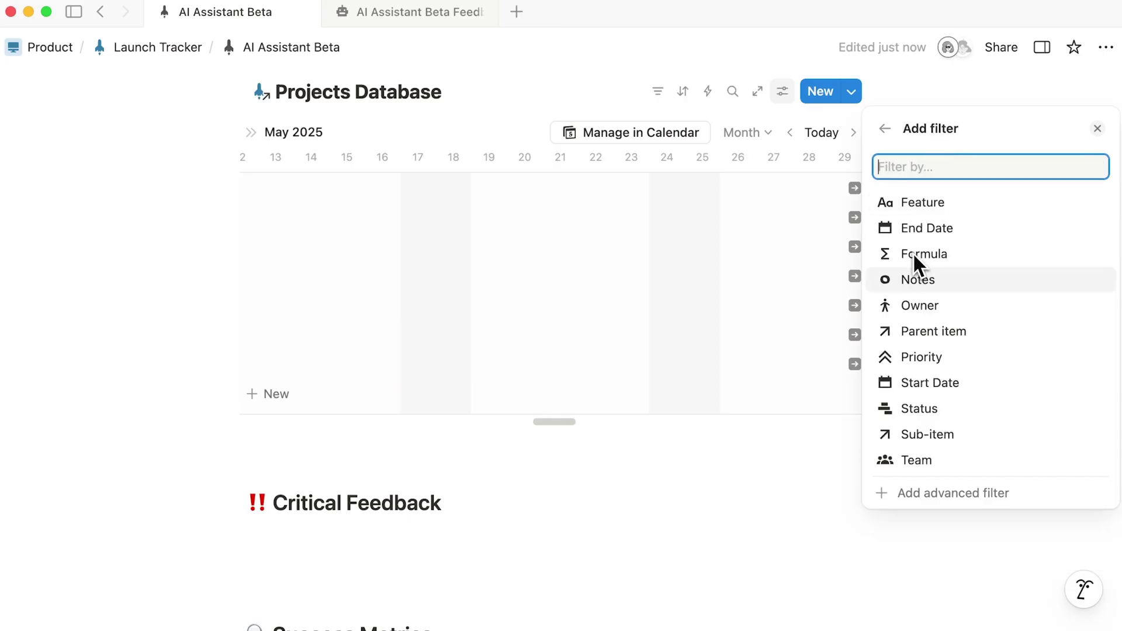
pyautogui.click(929, 331)
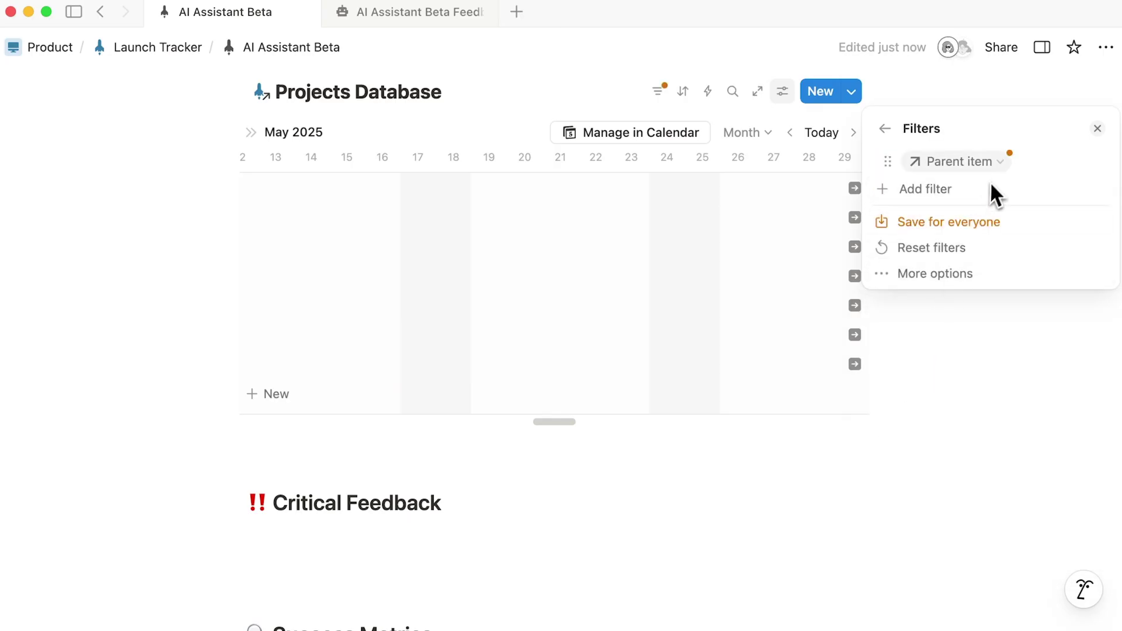
pyautogui.click(999, 164)
pyautogui.click(1001, 255)
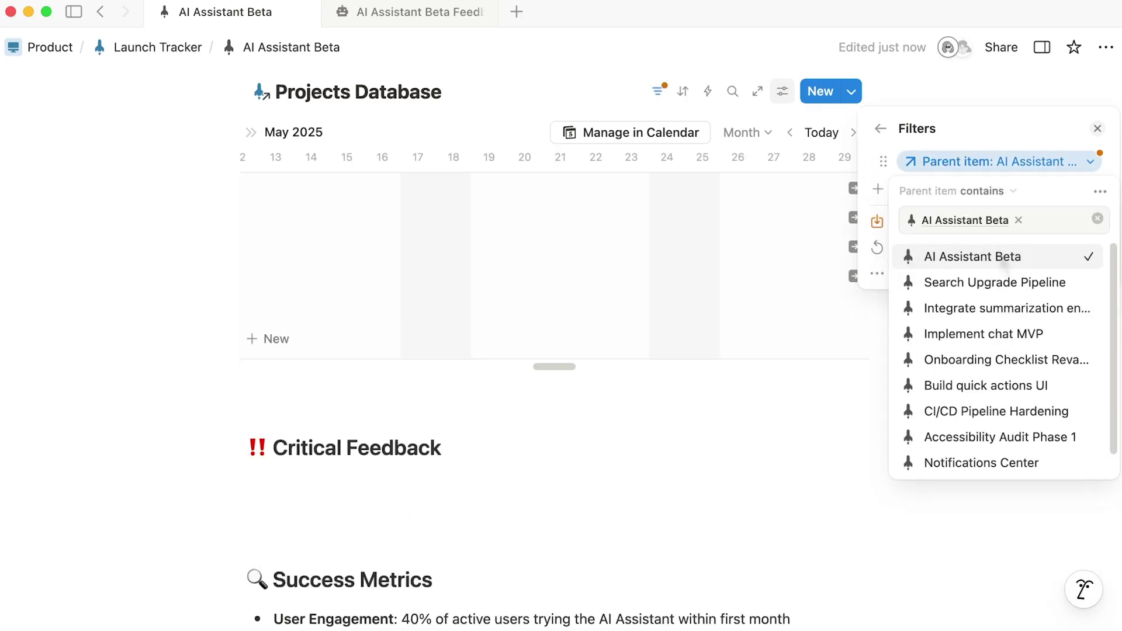
pyautogui.click(861, 412)
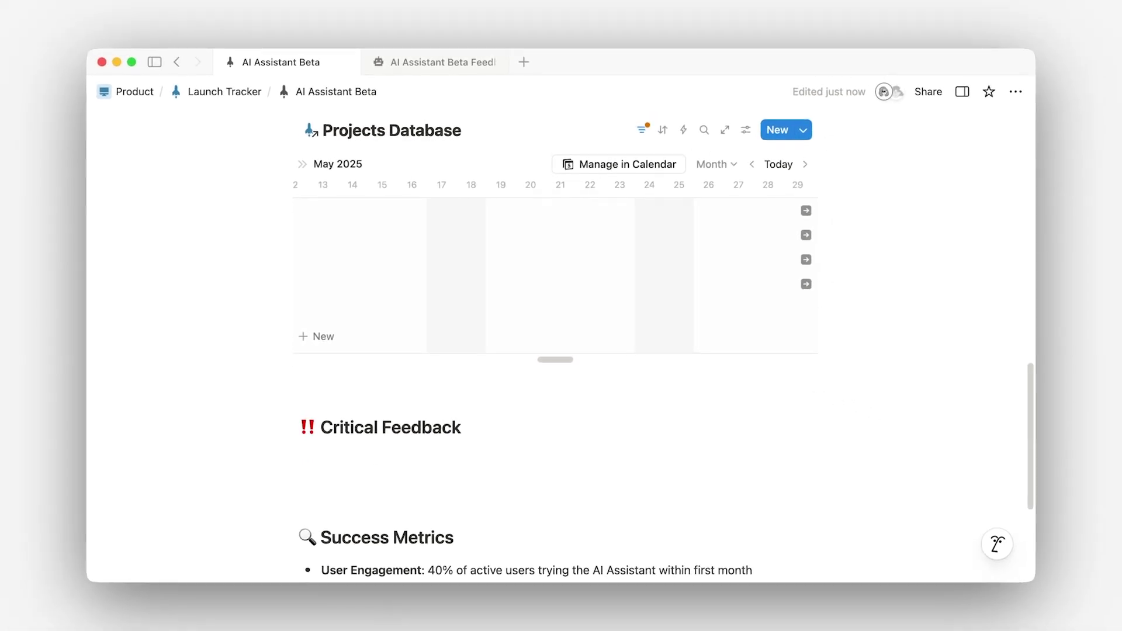
pyautogui.scroll(3, 860, 414)
pyautogui.click(806, 403)
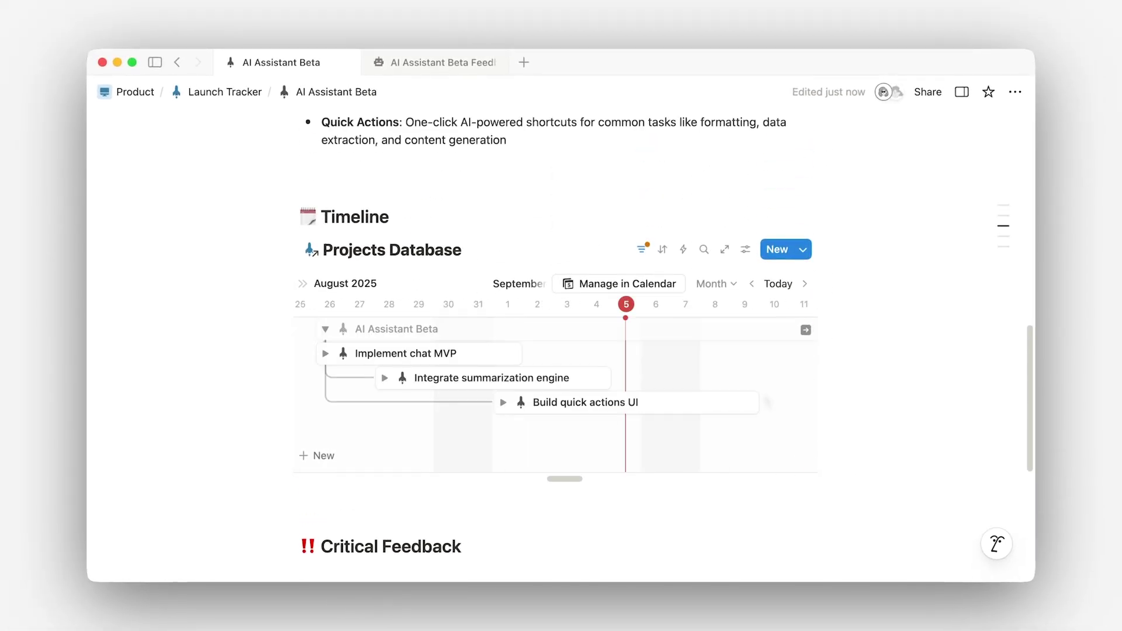
# Copy a link to the Critical Issues view on the AI Assistant Beta Feedback page.
pyautogui.click(476, 62)
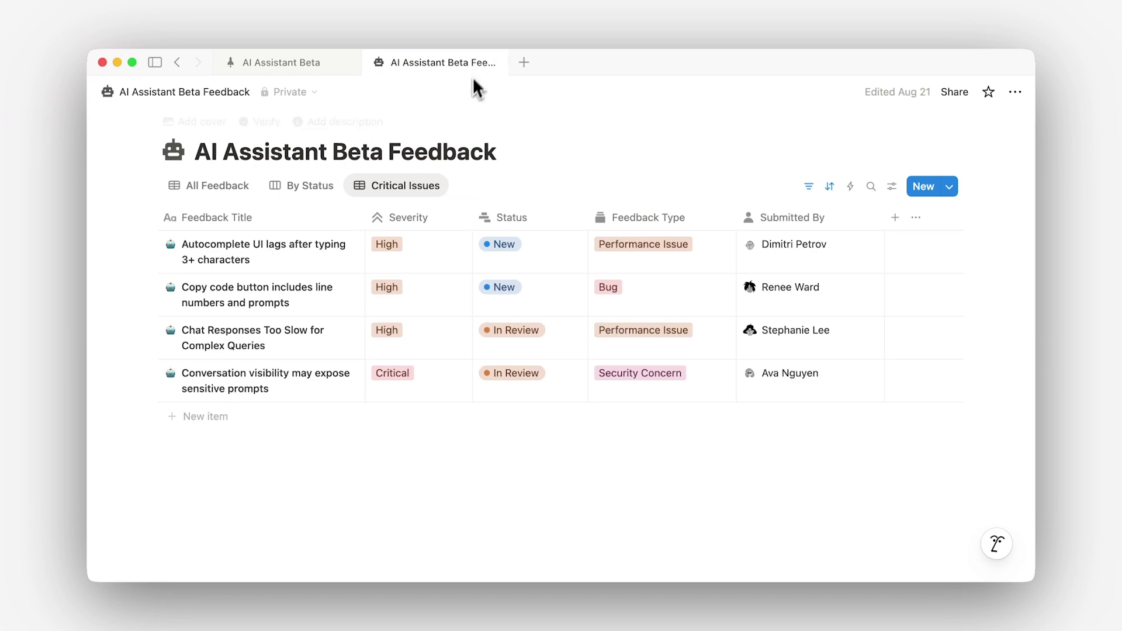
pyautogui.click(420, 185)
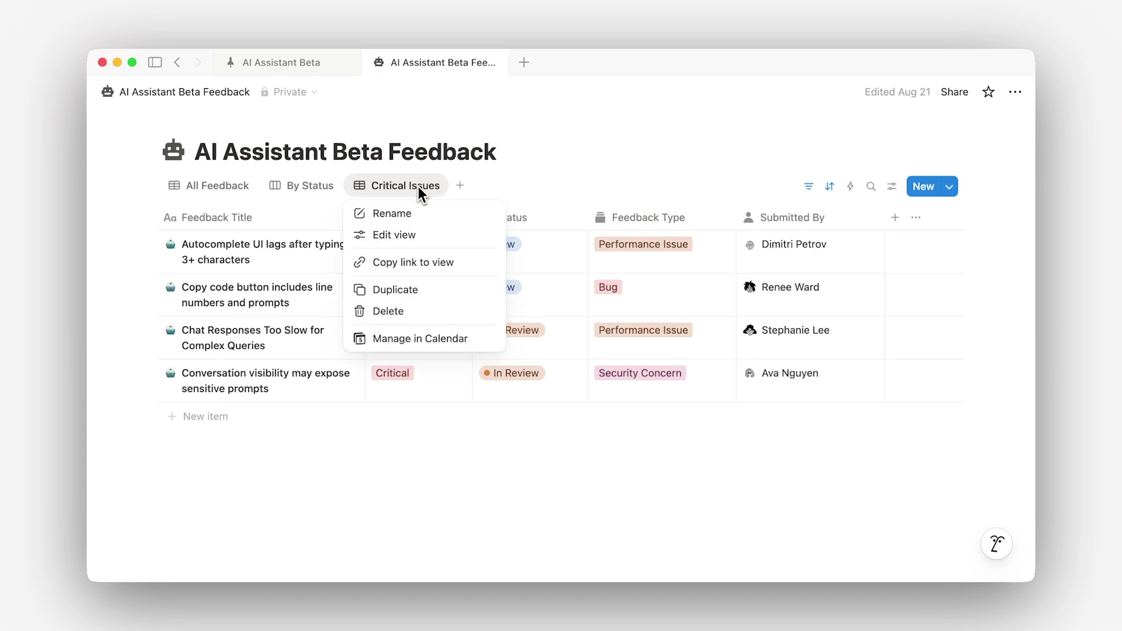
pyautogui.click(430, 262)
# Paste the Critical Issues link under Critical Feedback as a linked database view.
pyautogui.click(298, 62)
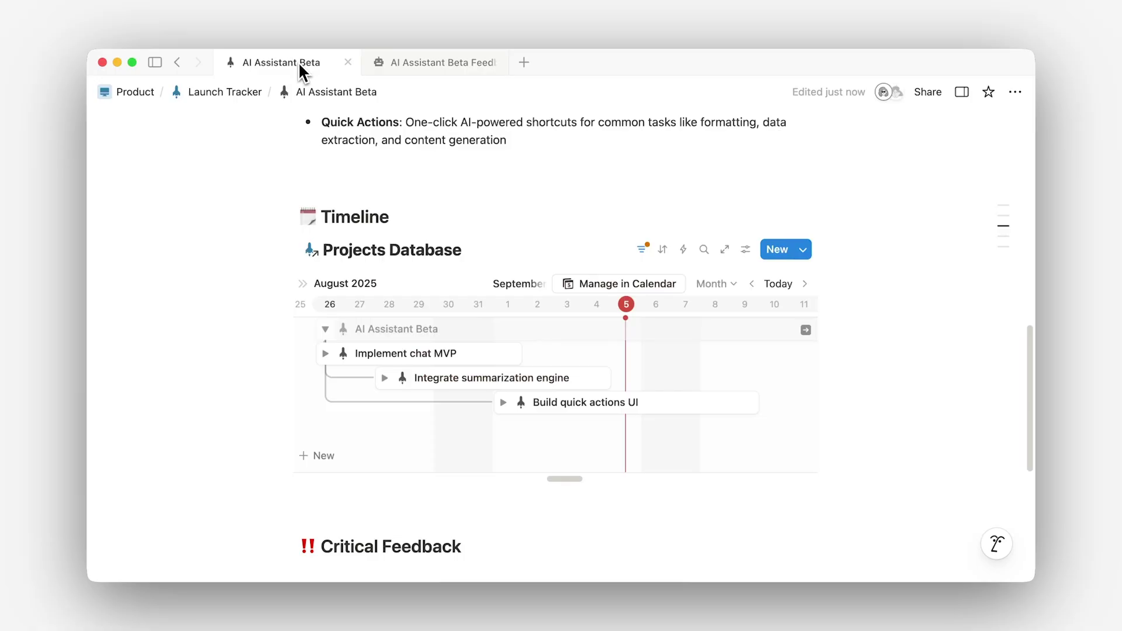
pyautogui.scroll(-10, 293, 292)
pyautogui.click(320, 285)
pyautogui.press('super+v')
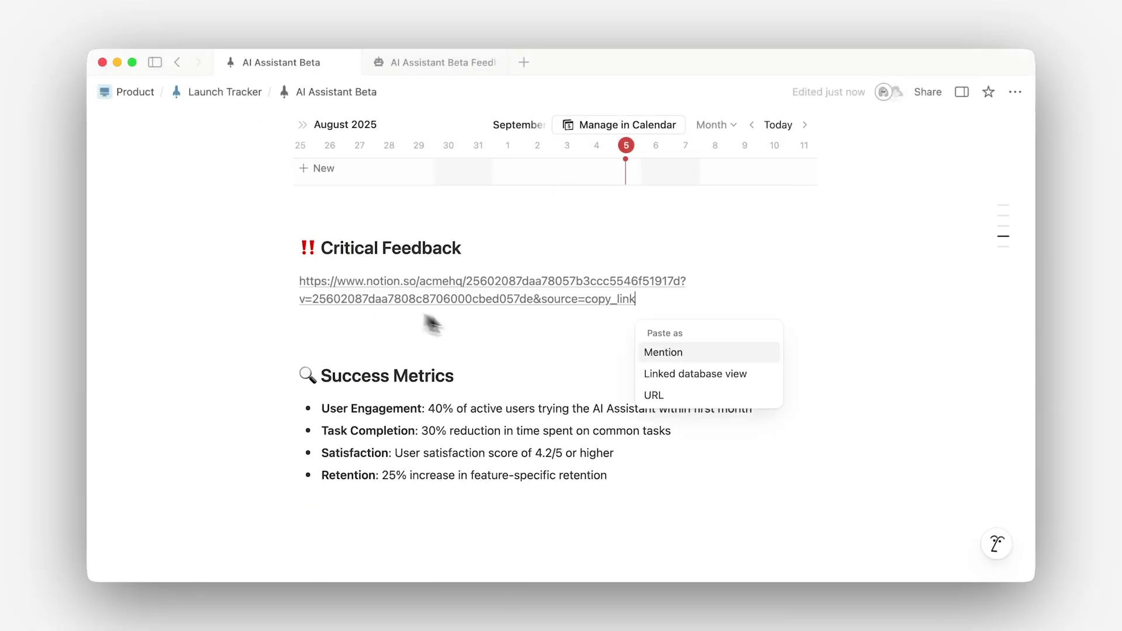
pyautogui.click(653, 375)
pyautogui.click(871, 280)
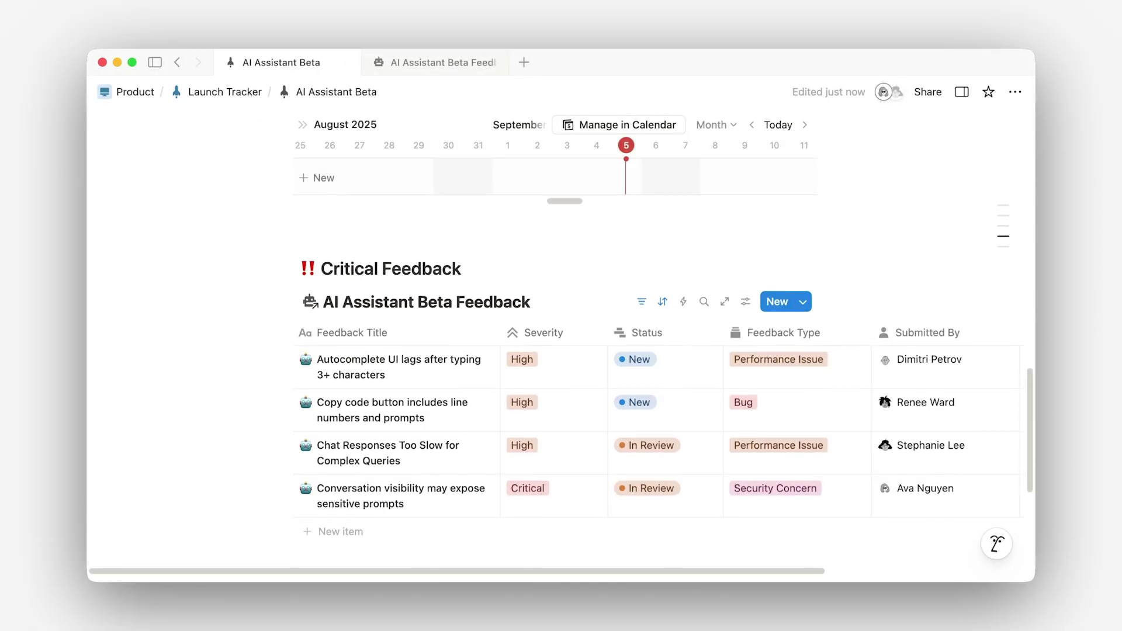
pyautogui.scroll(5, 871, 280)
pyautogui.scroll(10, 652, 368)
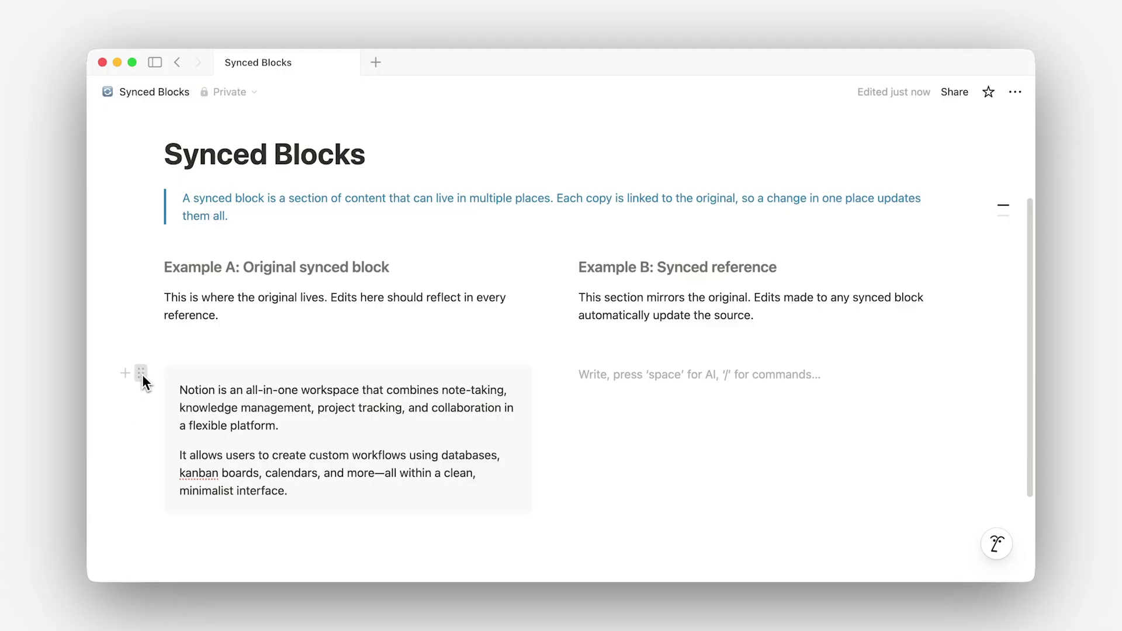
# Paste a link to Example A's block under Example B as a synced block.
pyautogui.click(142, 374)
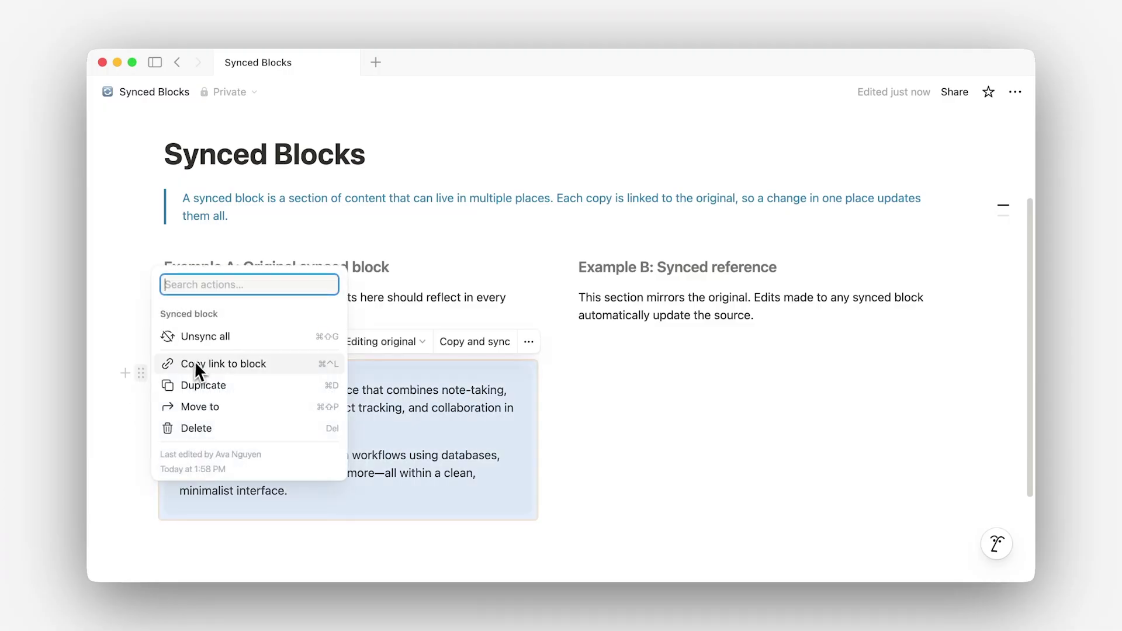
pyautogui.click(193, 363)
pyautogui.click(613, 374)
pyautogui.press('super+v')
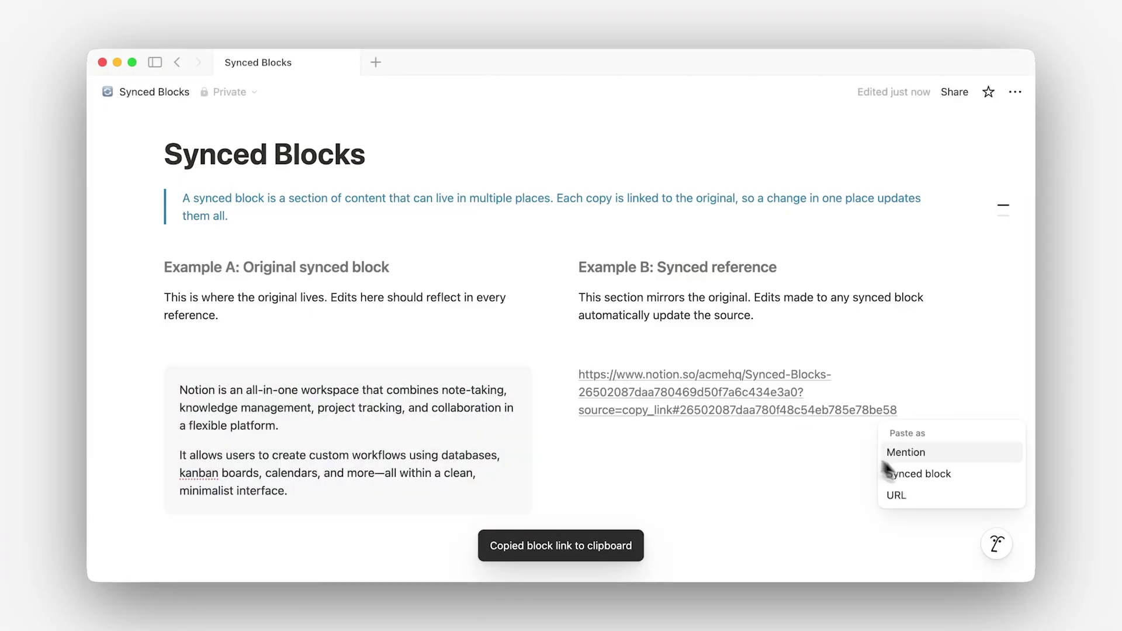
pyautogui.click(918, 474)
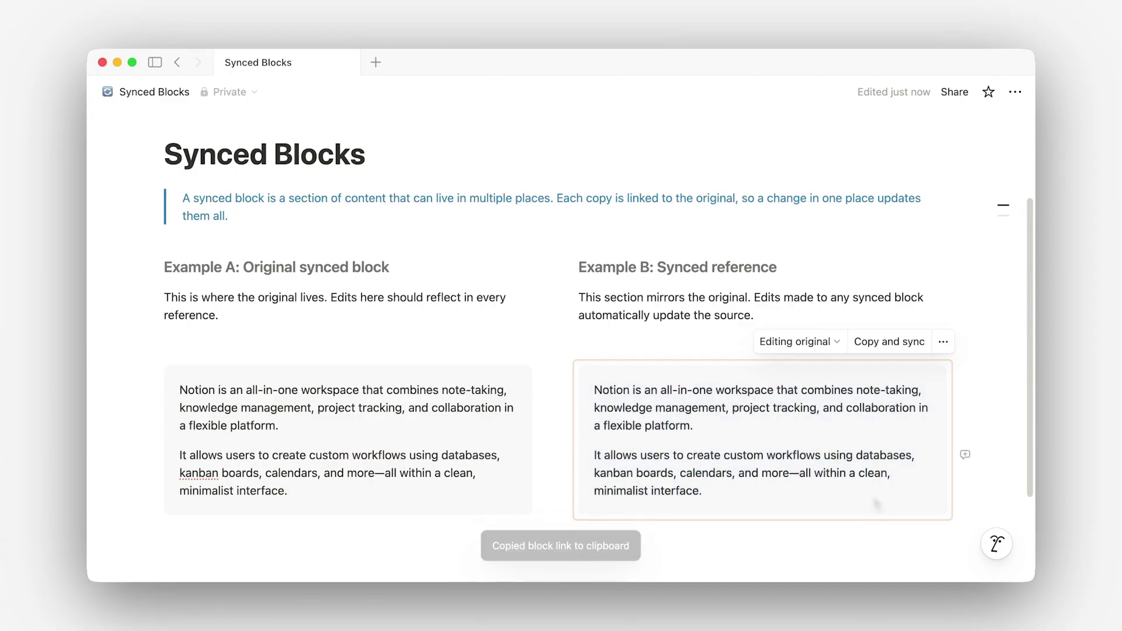
# Add an empty line after the synced block and go to the PRD : Dark Mode Overhaul page.
pyautogui.press('Return')
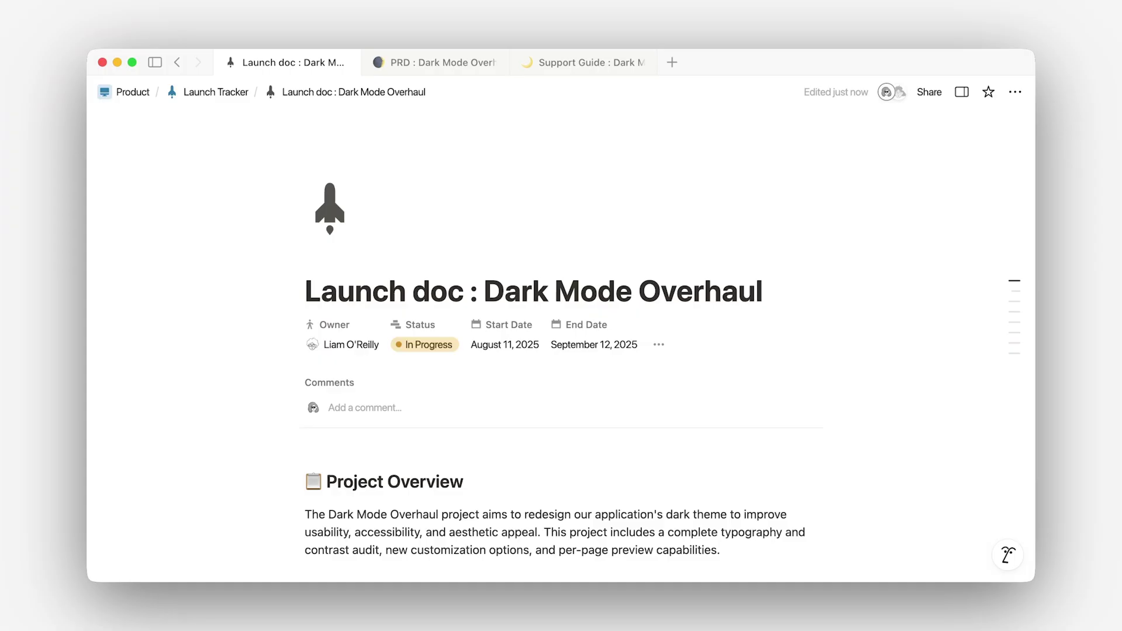
pyautogui.scroll(-10, 257, 518)
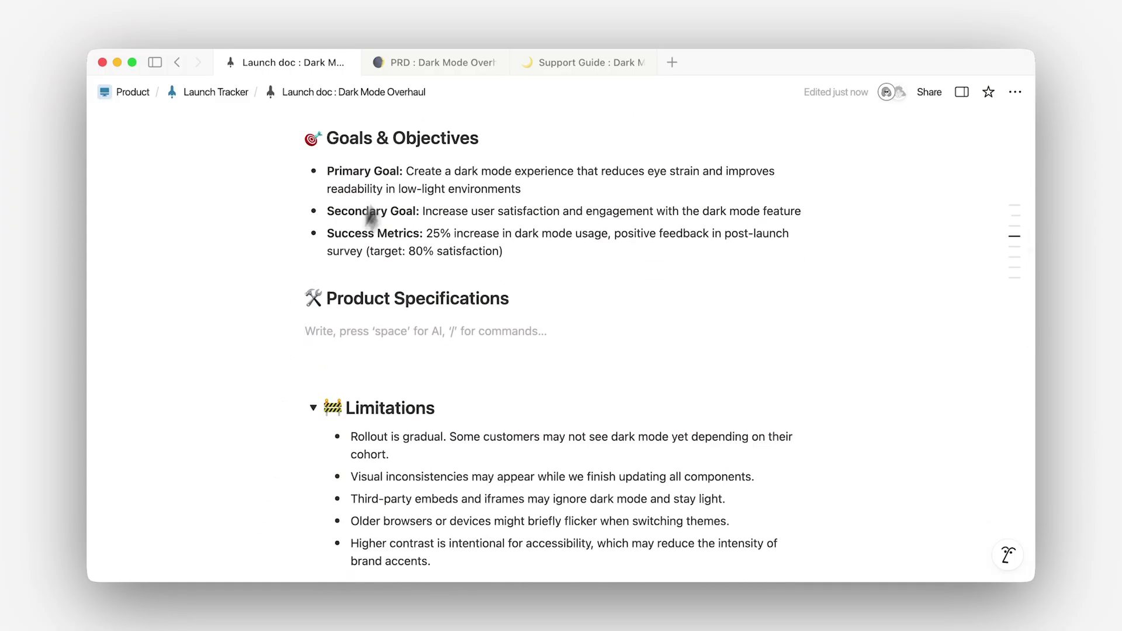
pyautogui.click(470, 59)
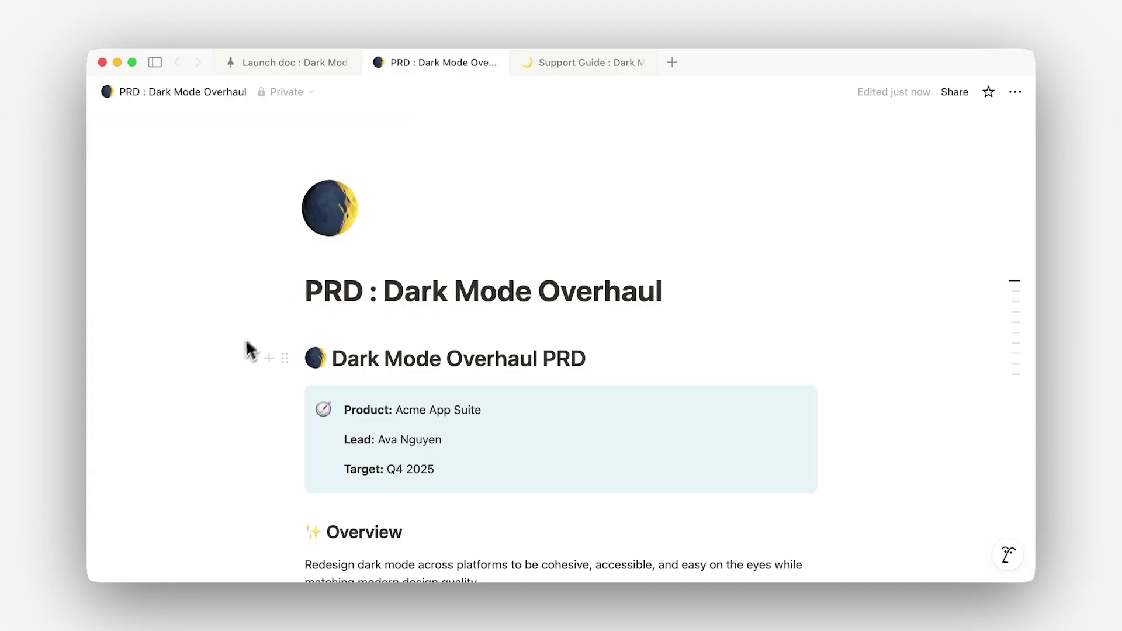
# Sync the PRD's Product Specs block into the Launch doc under Product Specifications, above Limitations.
pyautogui.scroll(-10, 237, 349)
pyautogui.scroll(-6, 238, 354)
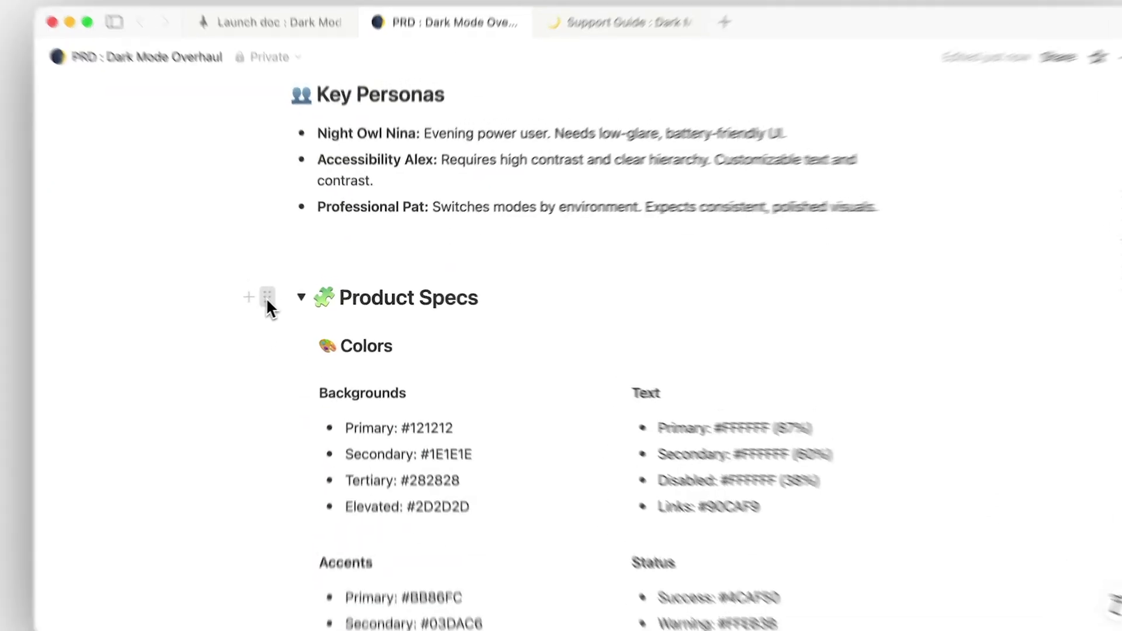
pyautogui.click(285, 295)
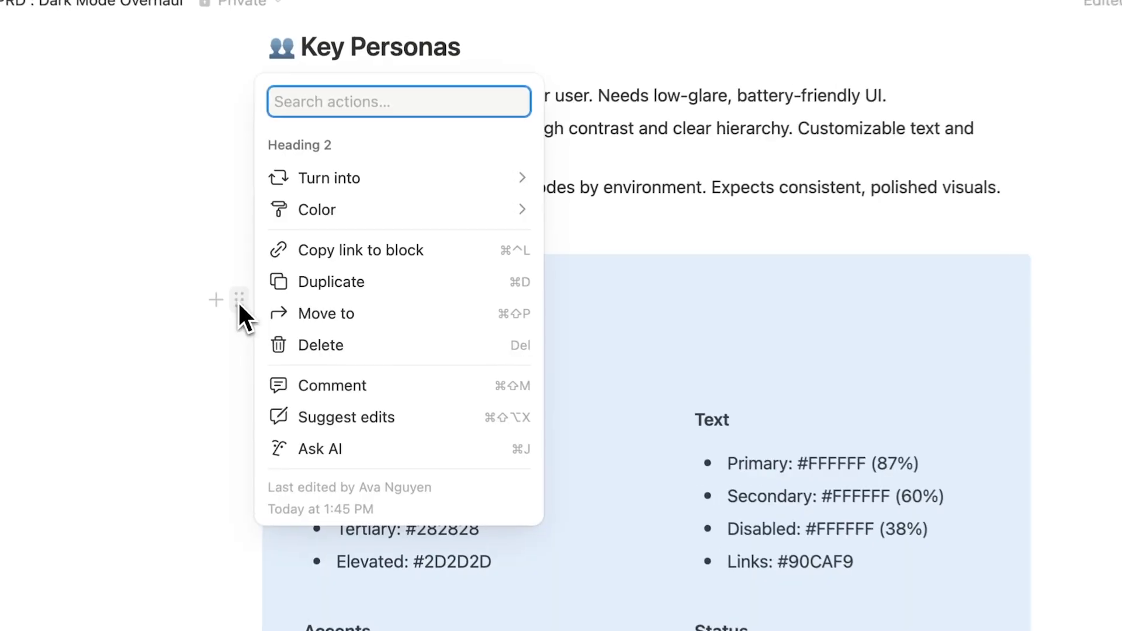
pyautogui.click(465, 256)
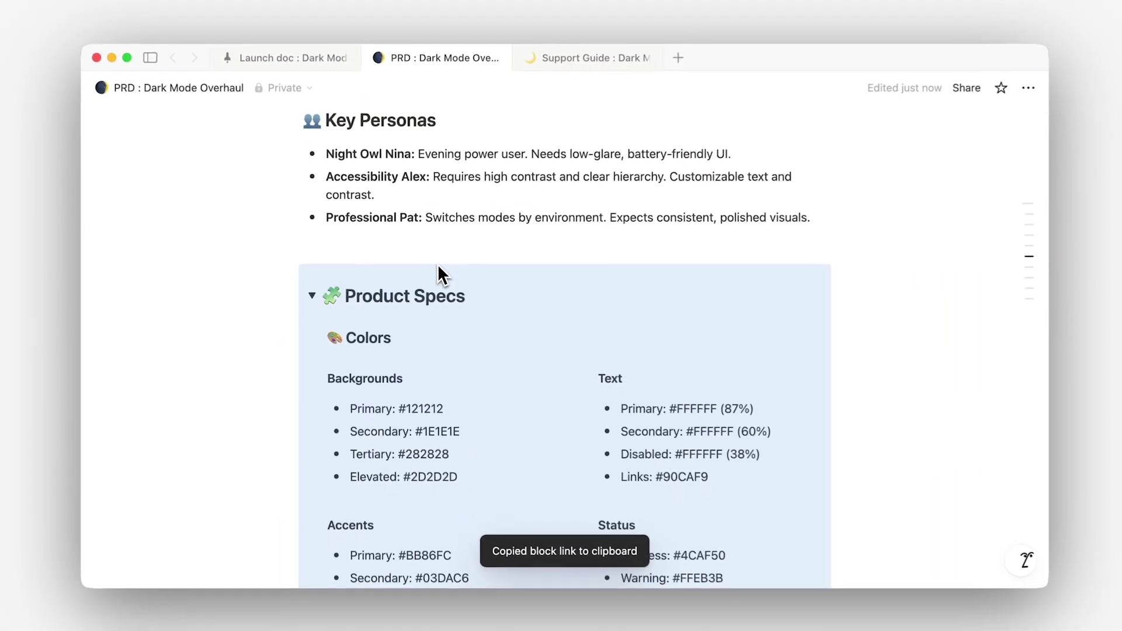
pyautogui.click(293, 64)
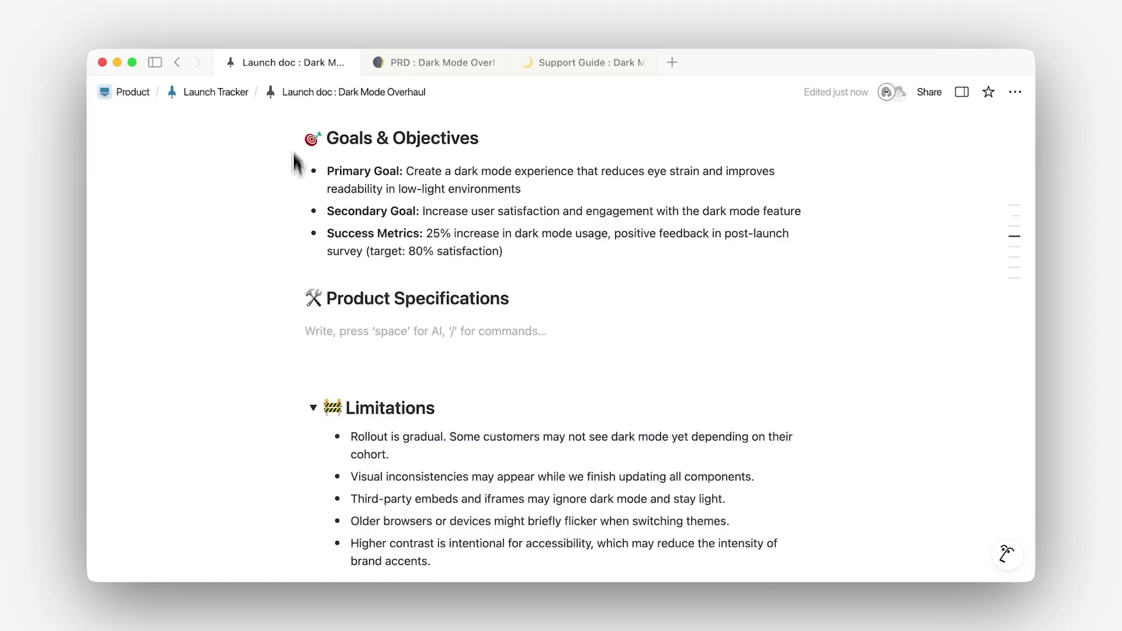
pyautogui.press('super+v')
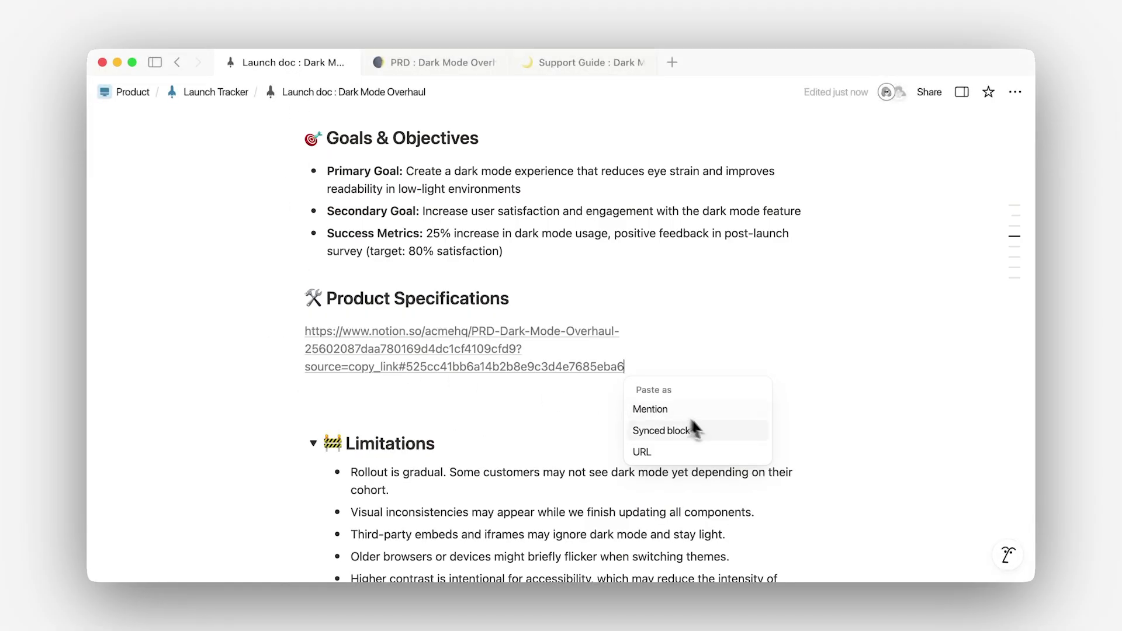
pyautogui.click(672, 429)
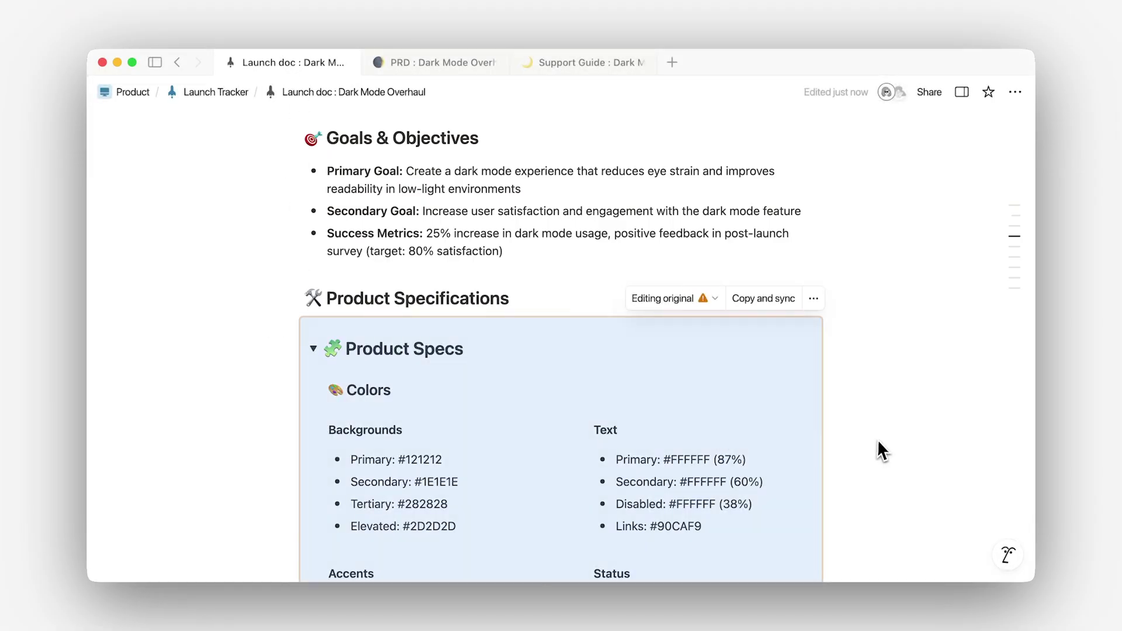
pyautogui.scroll(-8, 878, 442)
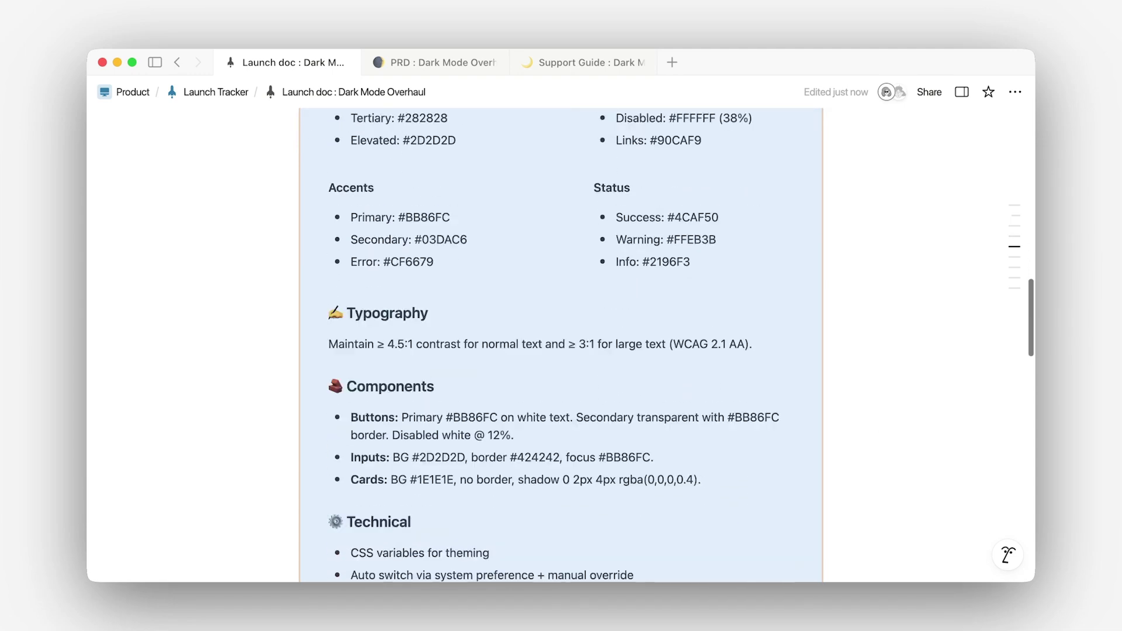
pyautogui.scroll(-4, 882, 451)
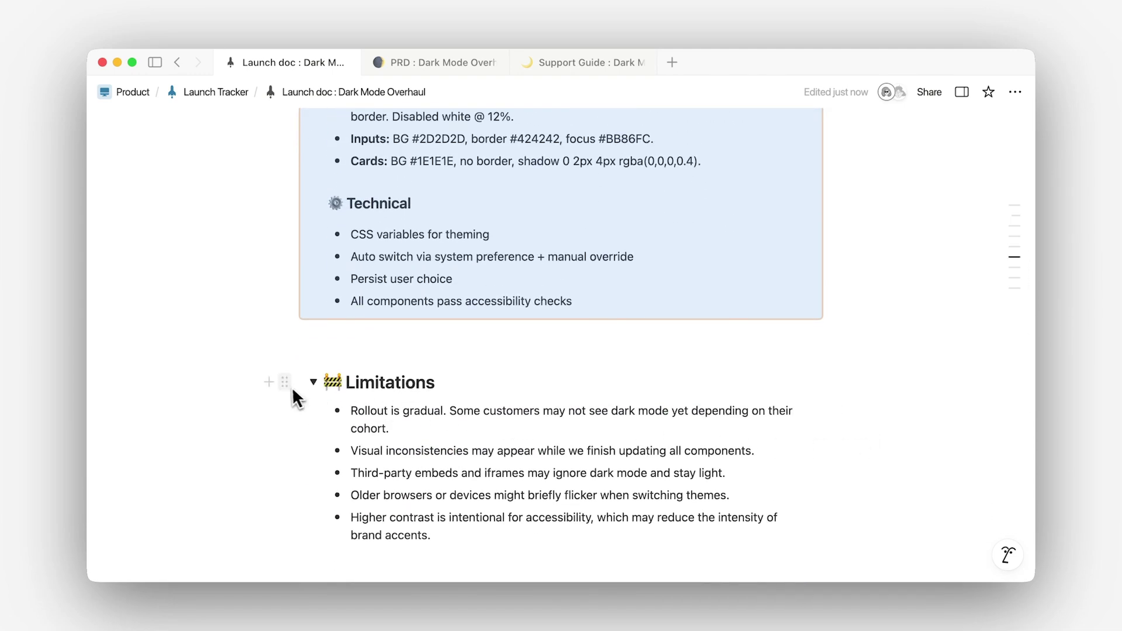
# Paste a link to the Limitations block under Known Issues in the Support Guide as synced content.
pyautogui.click(286, 383)
pyautogui.click(314, 379)
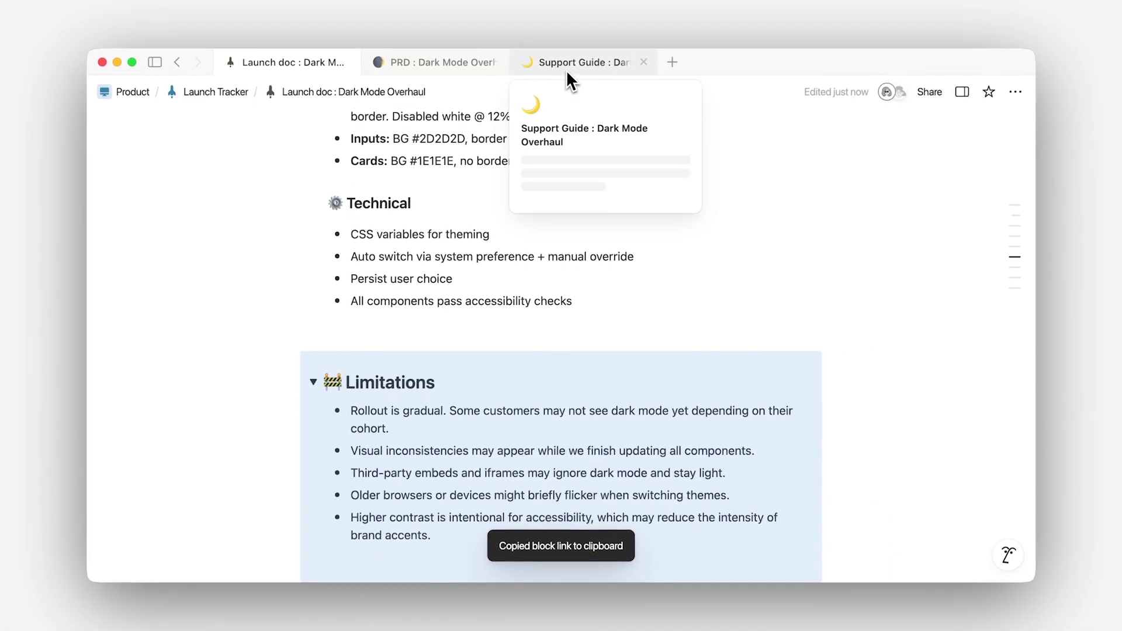
pyautogui.click(567, 68)
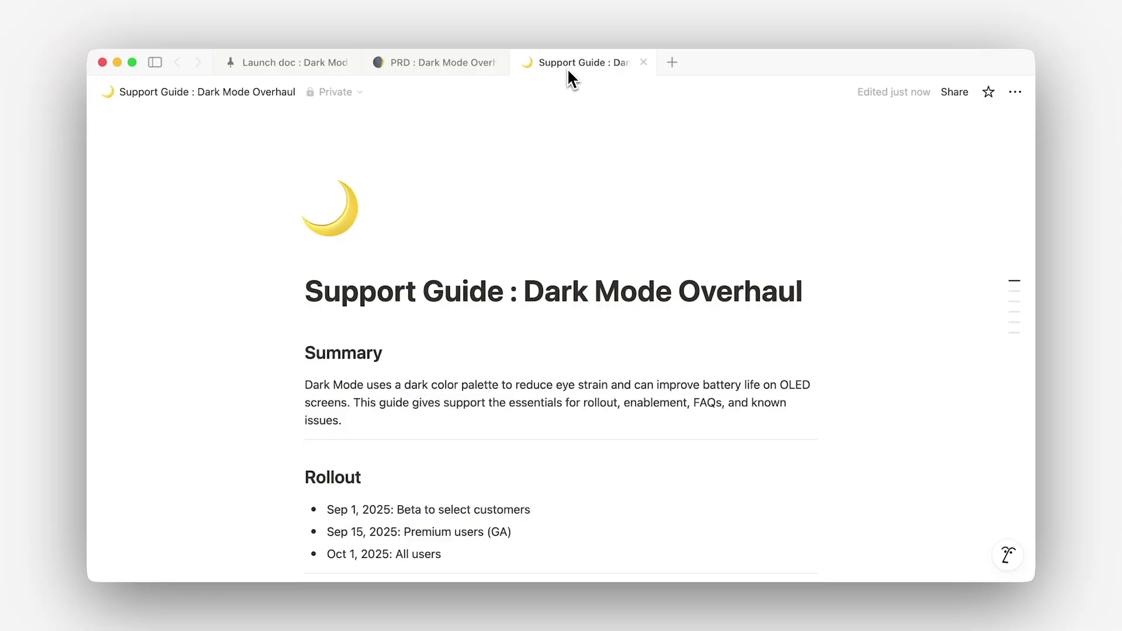
pyautogui.scroll(-10, 286, 422)
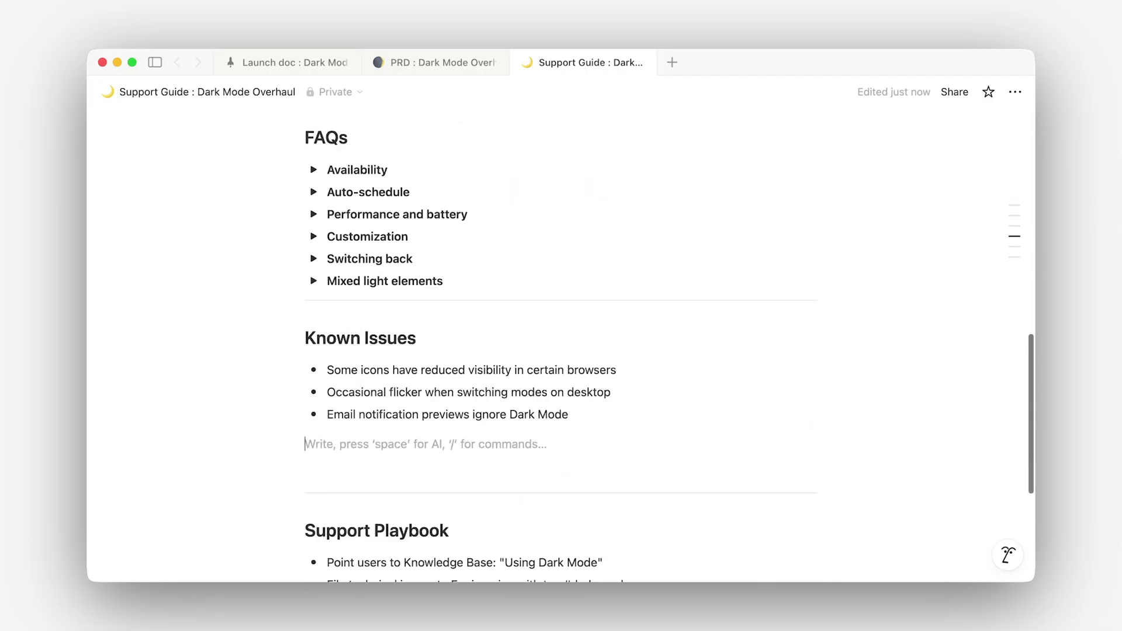
pyautogui.press('super+v')
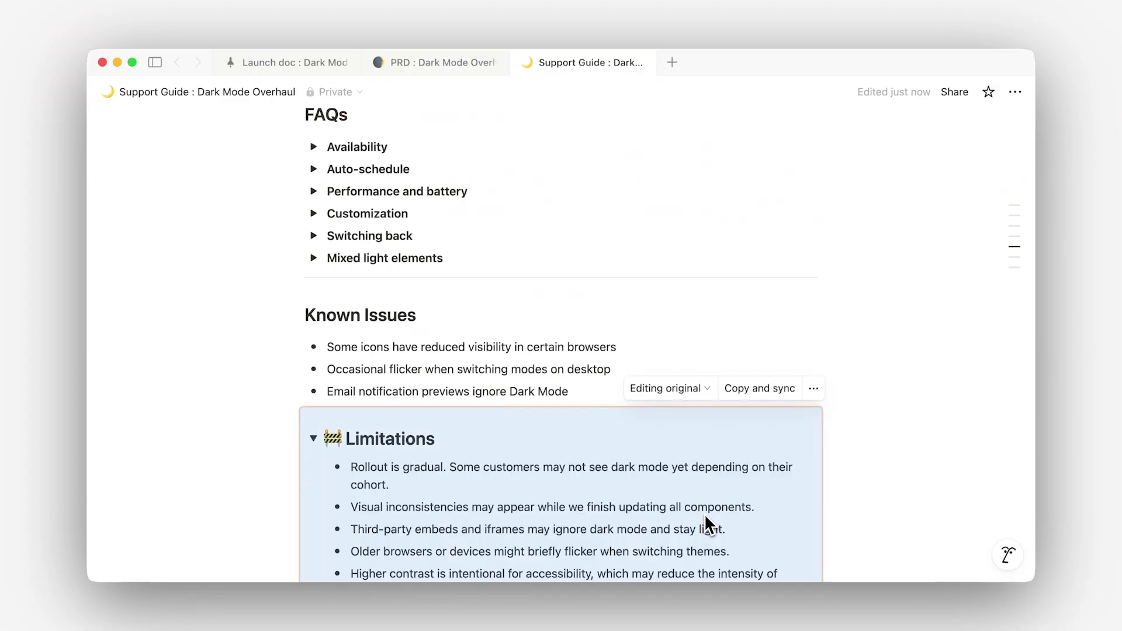
pyautogui.scroll(-1, 882, 522)
pyautogui.scroll(-3, 883, 522)
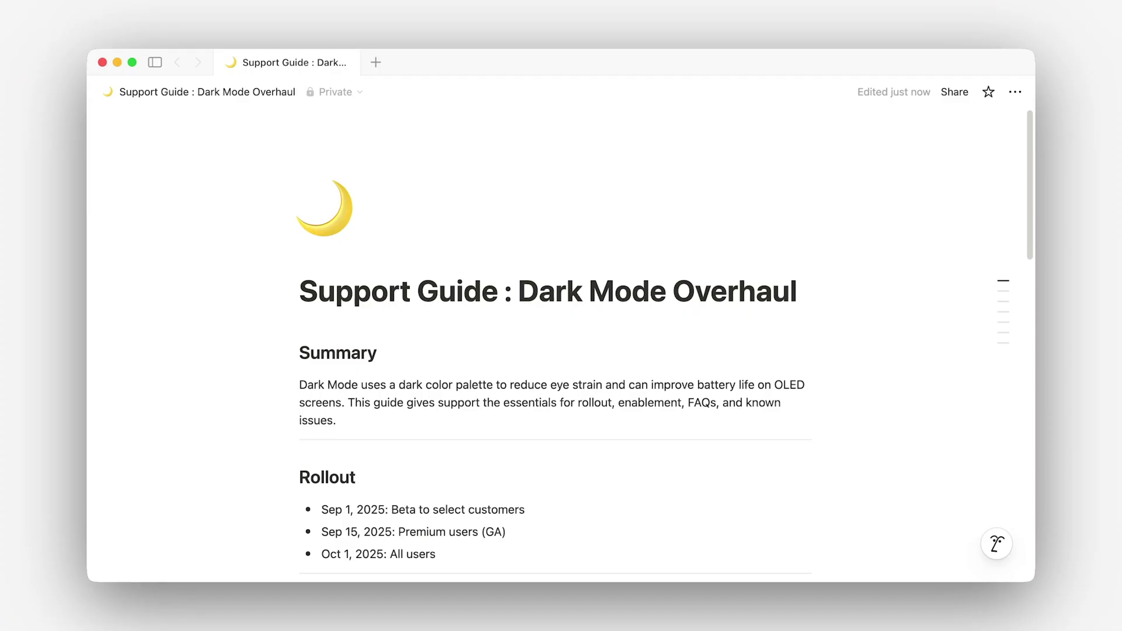
# Write 'Refer Dark Mode — UX Research Report for more details' with a page mention, then open the report.
pyautogui.scroll(-15, 898, 350)
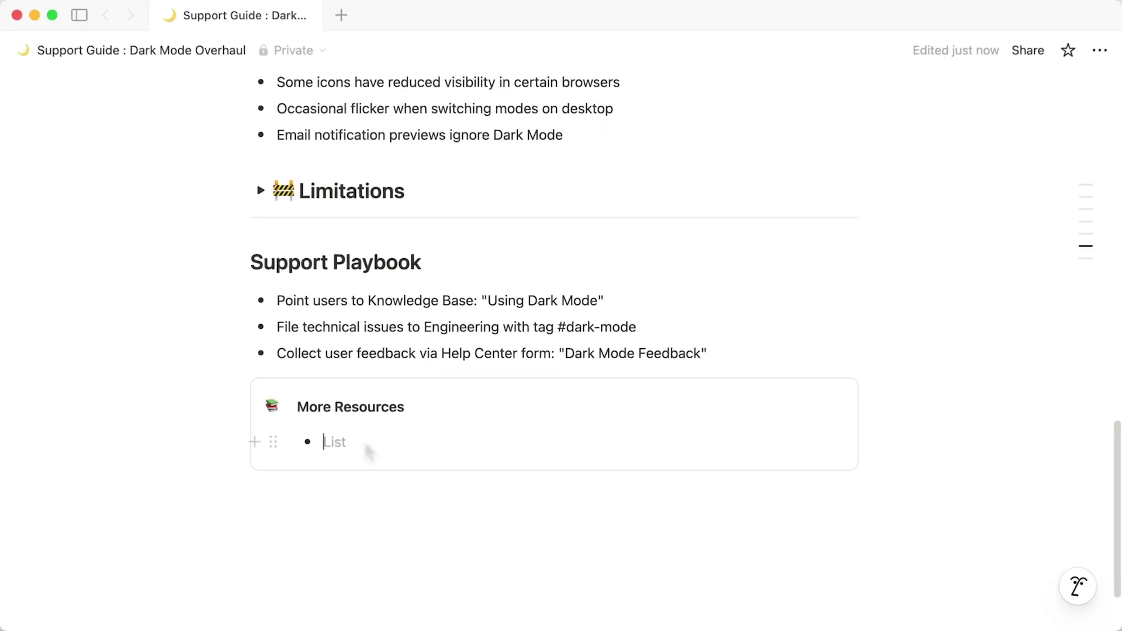
pyautogui.write('Refer @dark')
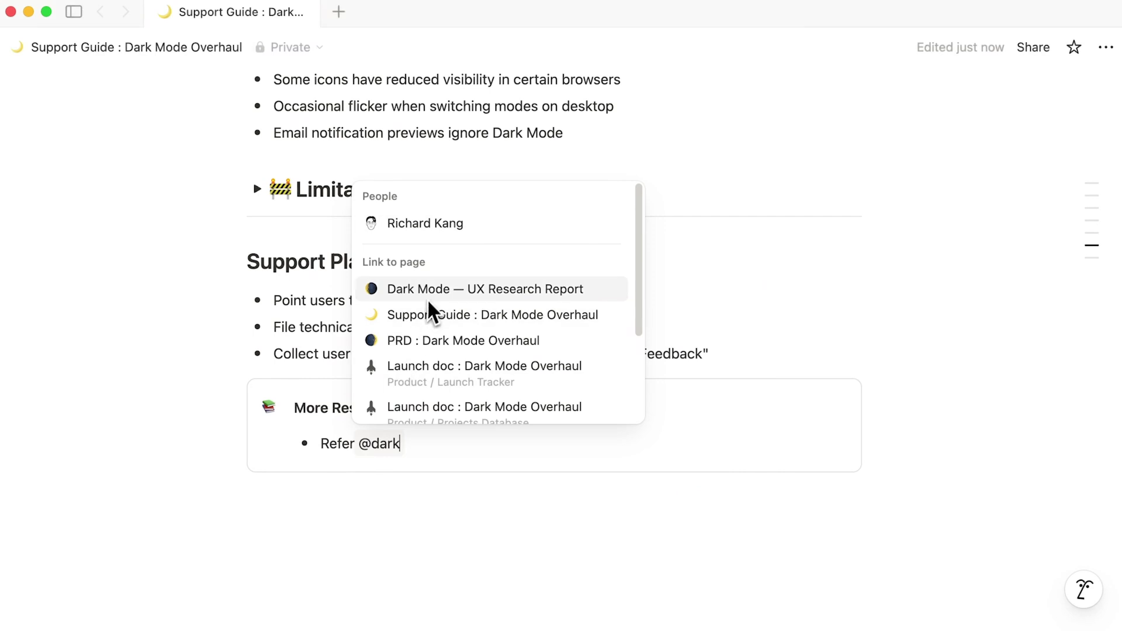
pyautogui.click(429, 296)
pyautogui.write('for more details.')
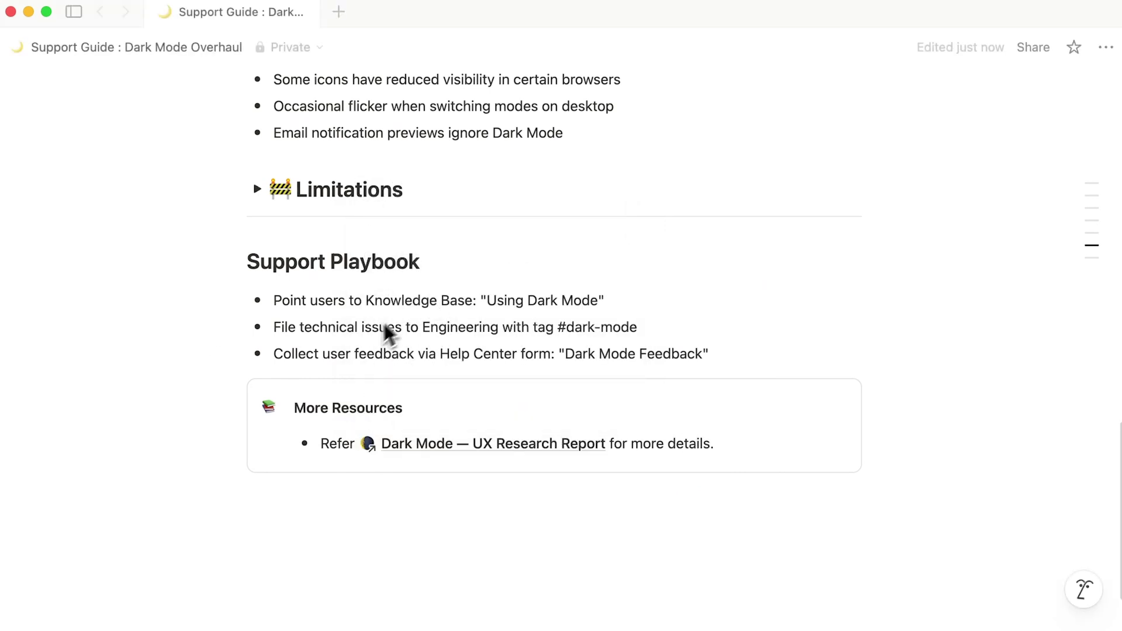
pyautogui.moveTo(403, 449)
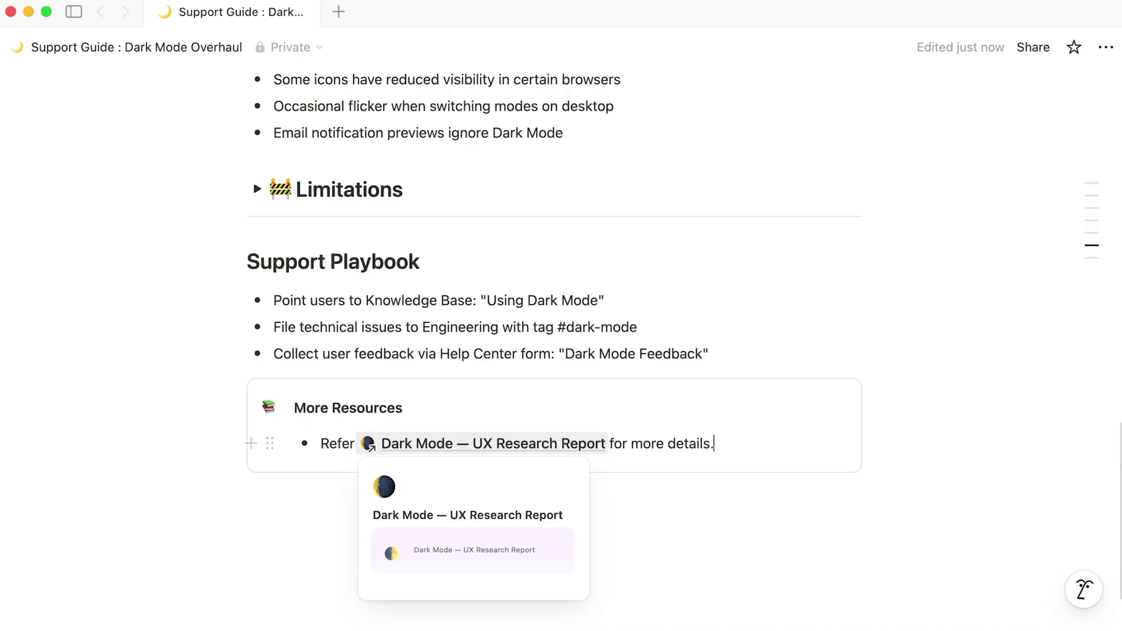
pyautogui.click(403, 444)
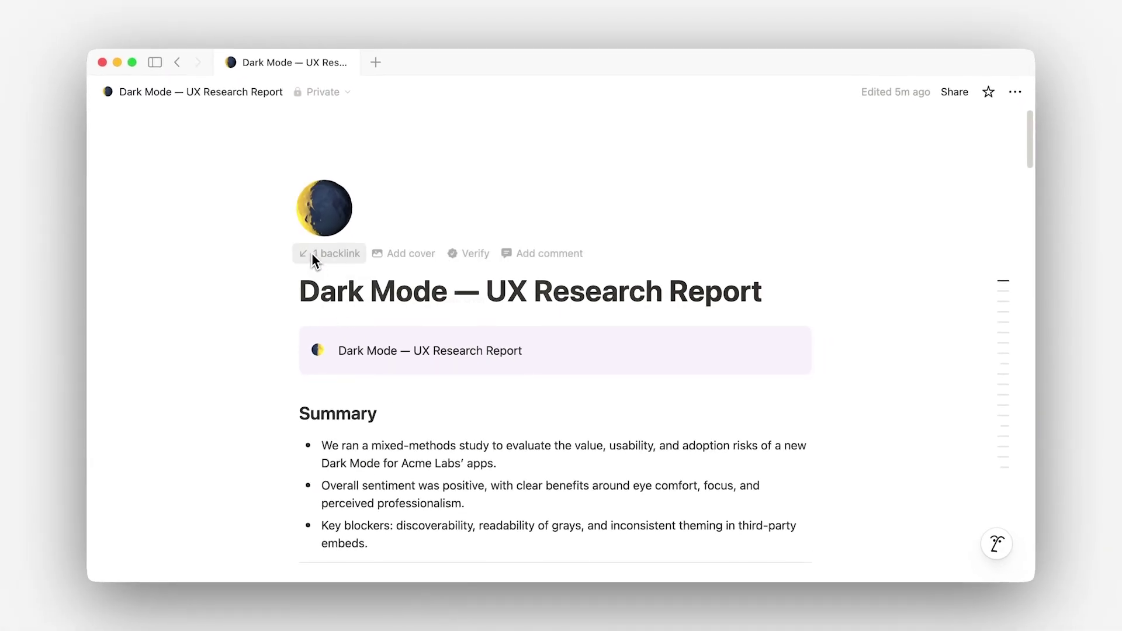
# Show the UX Research Report's backlinks.
pyautogui.click(311, 254)
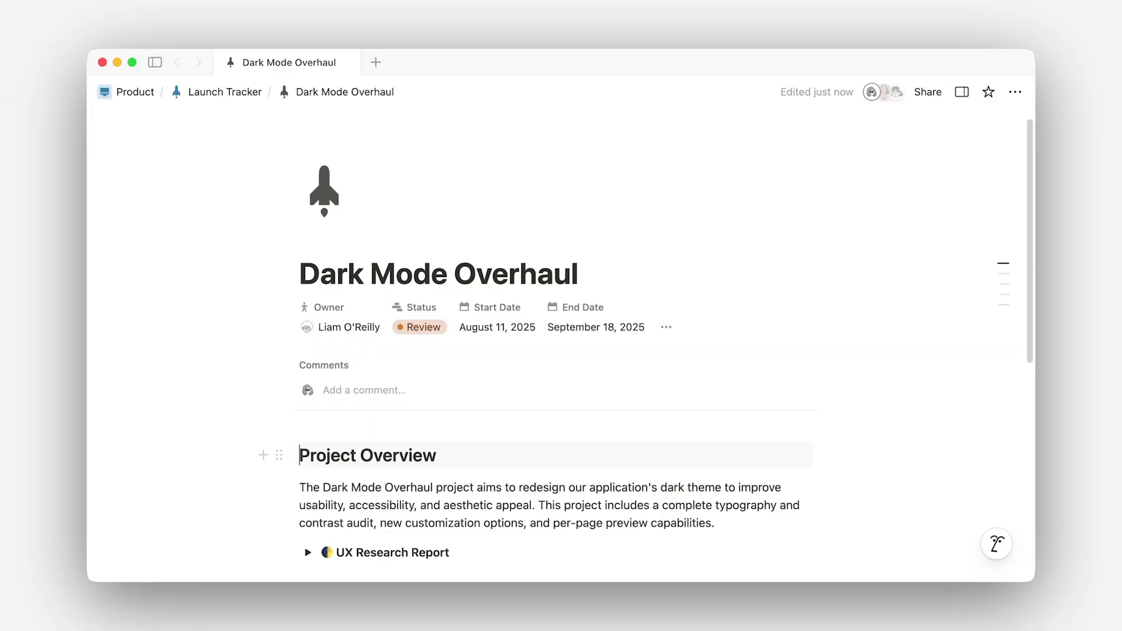
# Open the UX Research Report, Design Mocks and Product Demo toggles, then start a block under the Notion AI heading.
pyautogui.scroll(-5, 561, 350)
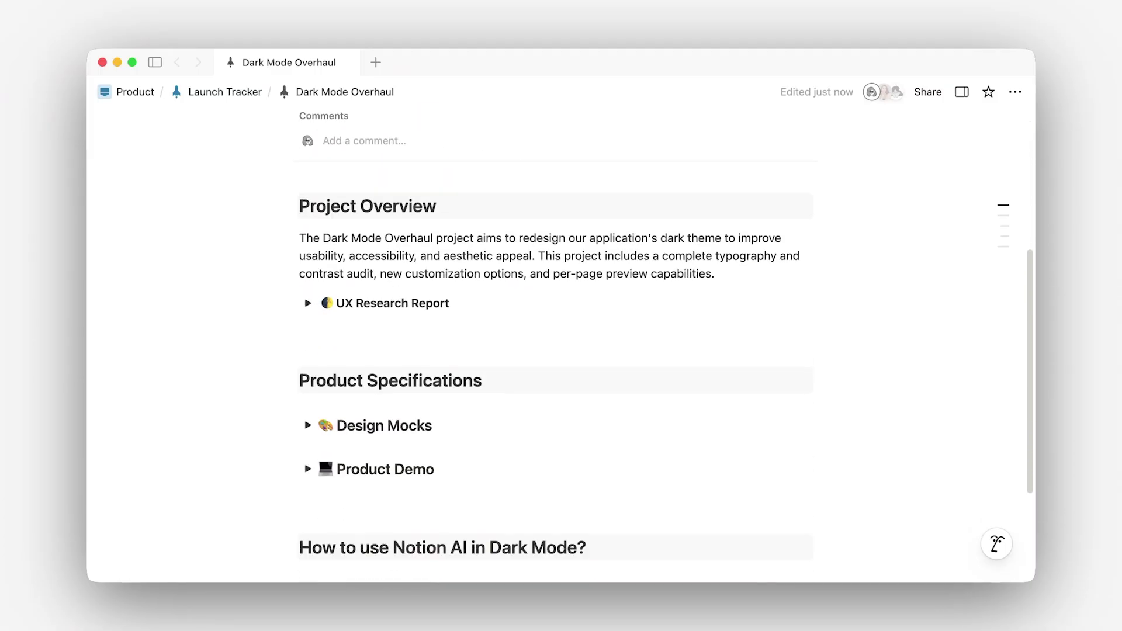
pyautogui.click(307, 249)
pyautogui.scroll(-10, 303, 271)
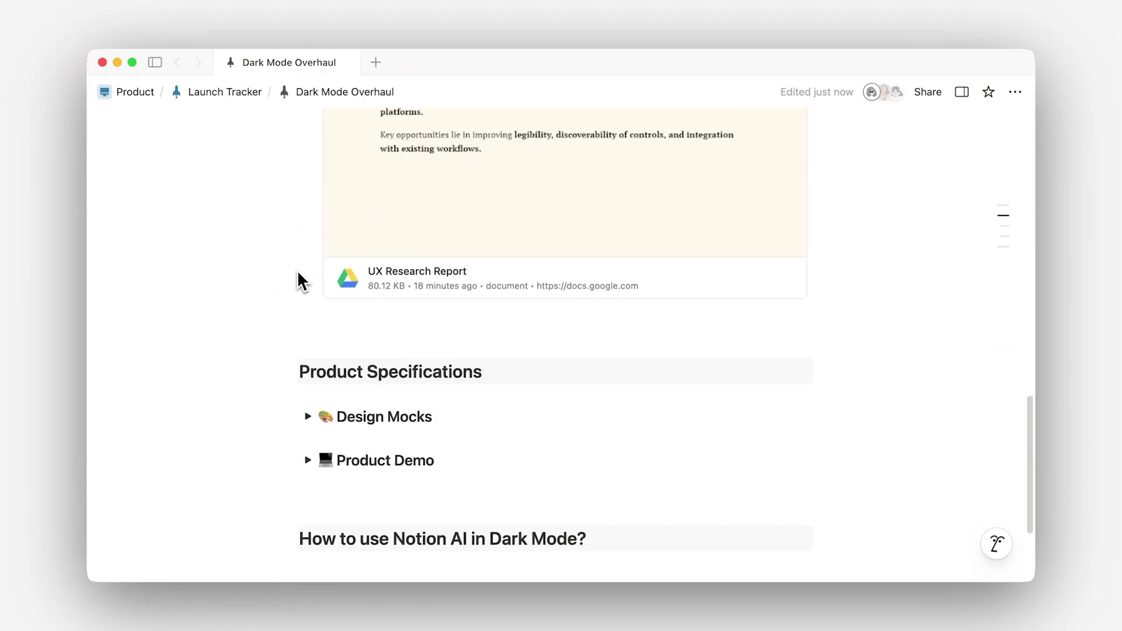
pyautogui.scroll(-3, 301, 281)
pyautogui.click(304, 286)
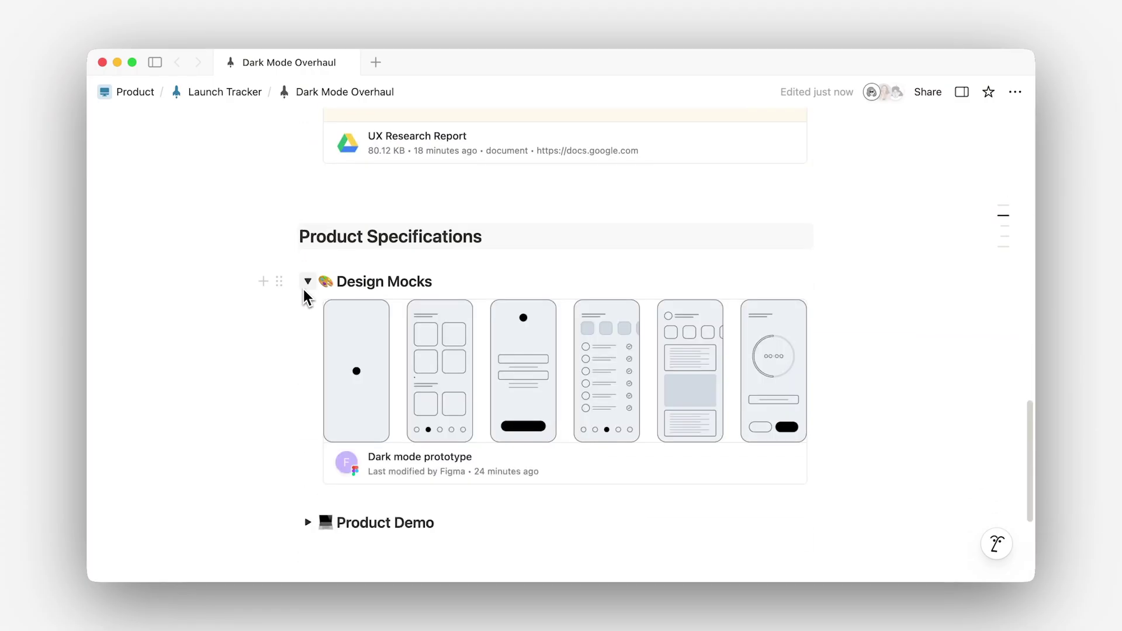
pyautogui.scroll(-4, 303, 289)
pyautogui.click(303, 304)
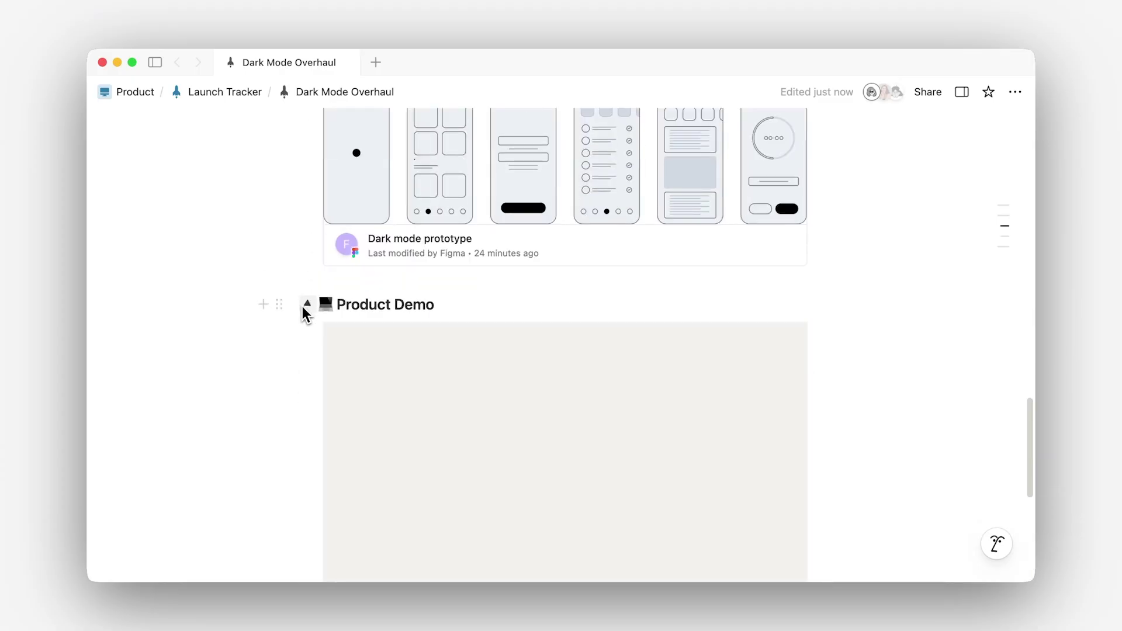
pyautogui.scroll(-5, 301, 305)
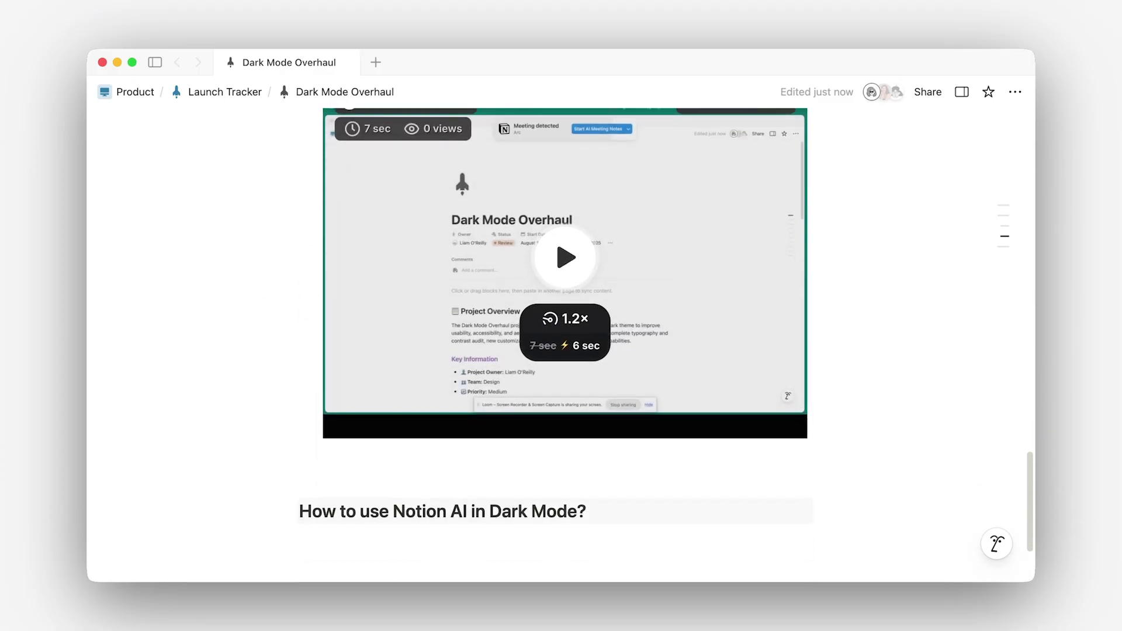
pyautogui.scroll(-2, 304, 315)
pyautogui.click(323, 461)
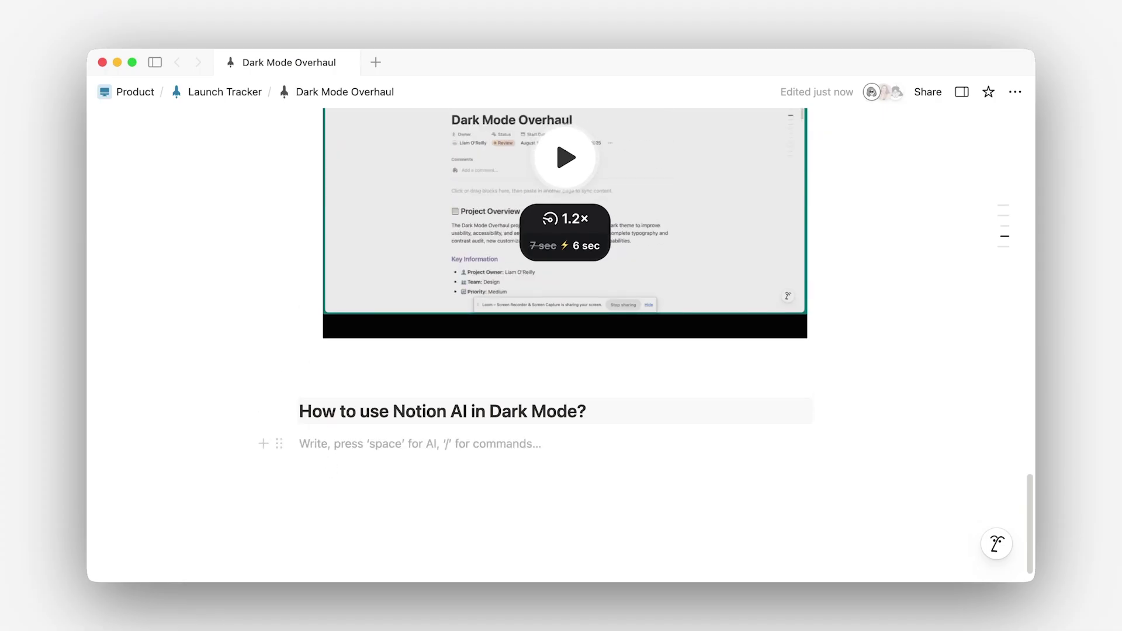
# Replace the /embe text with a video block and embed the copied YouTube link under the Notion AI heading.
pyautogui.write('/embed')
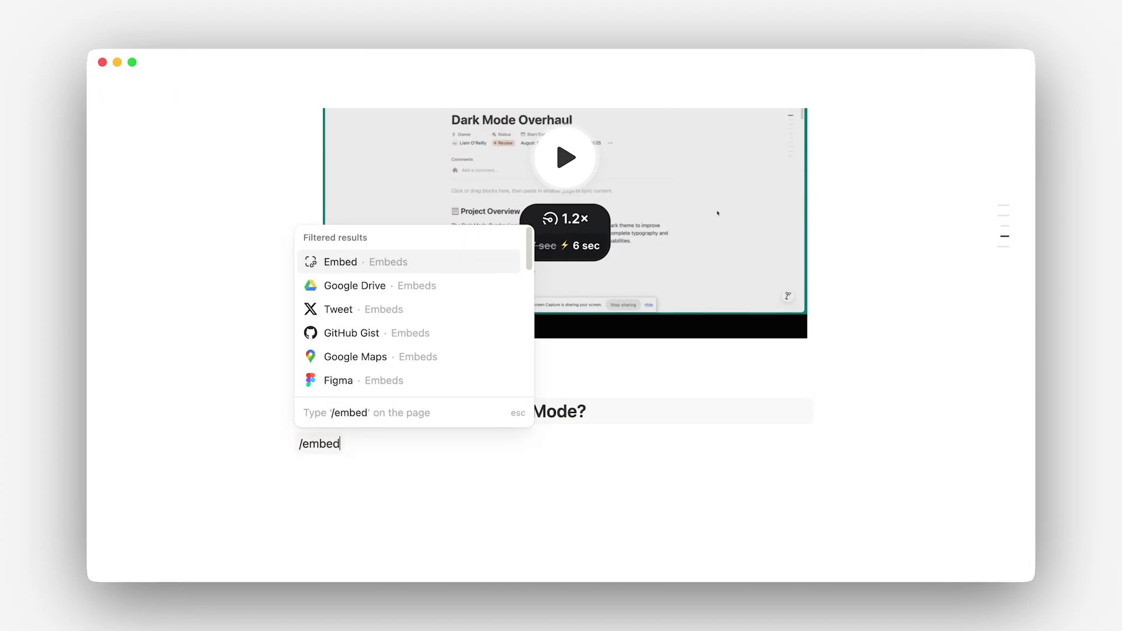
pyautogui.scroll(-3, 444, 381)
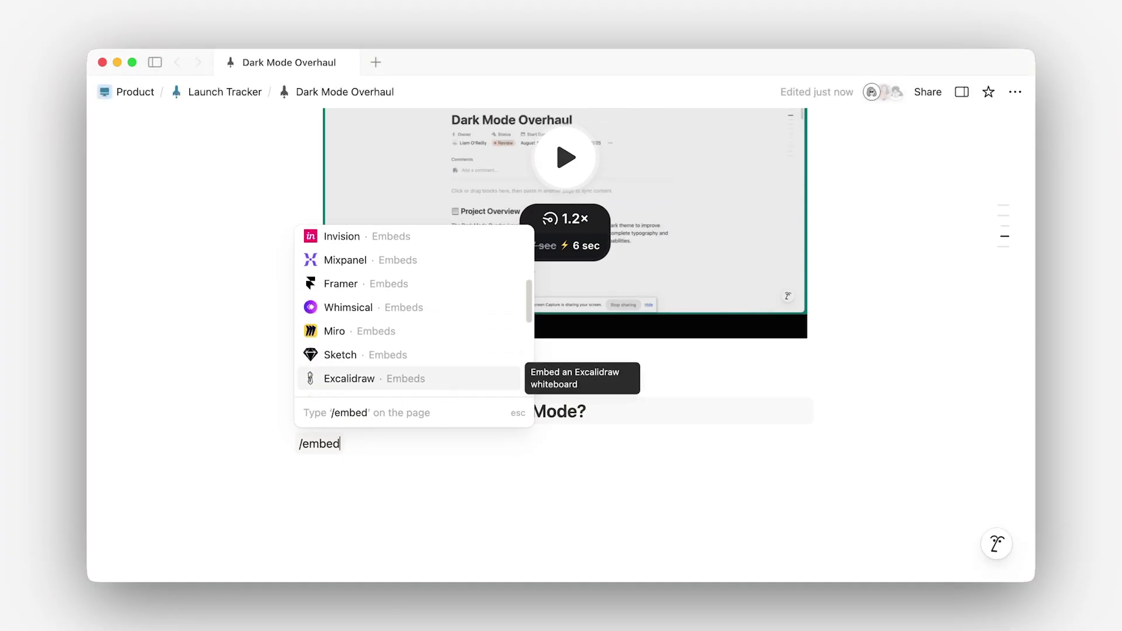
pyautogui.click(406, 442)
pyautogui.tripleClick(405, 442)
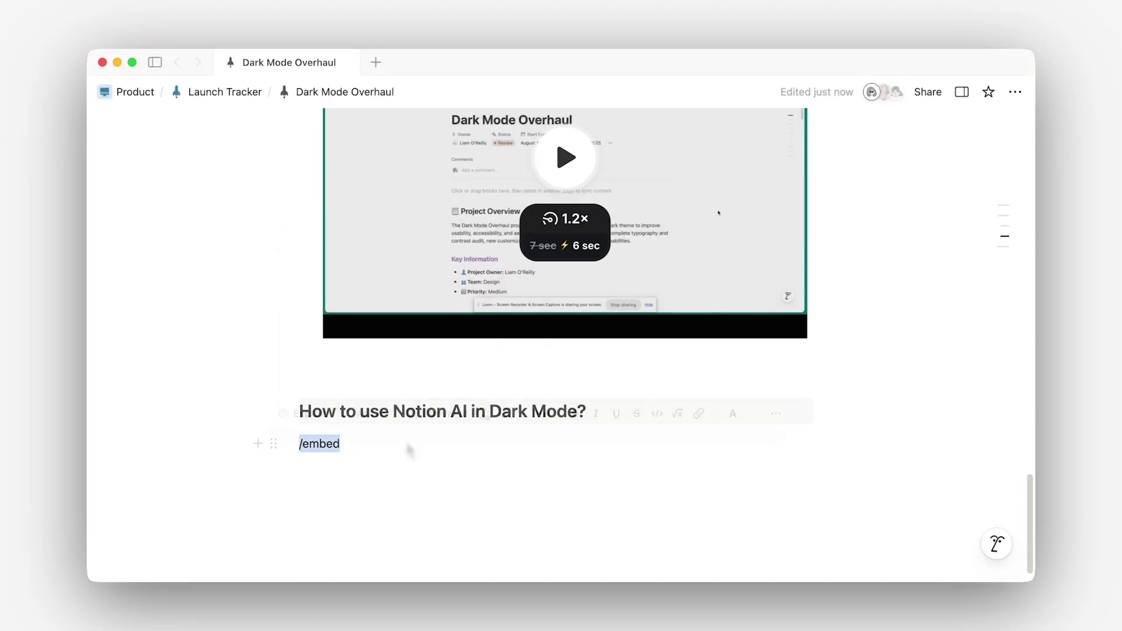
pyautogui.write('/video')
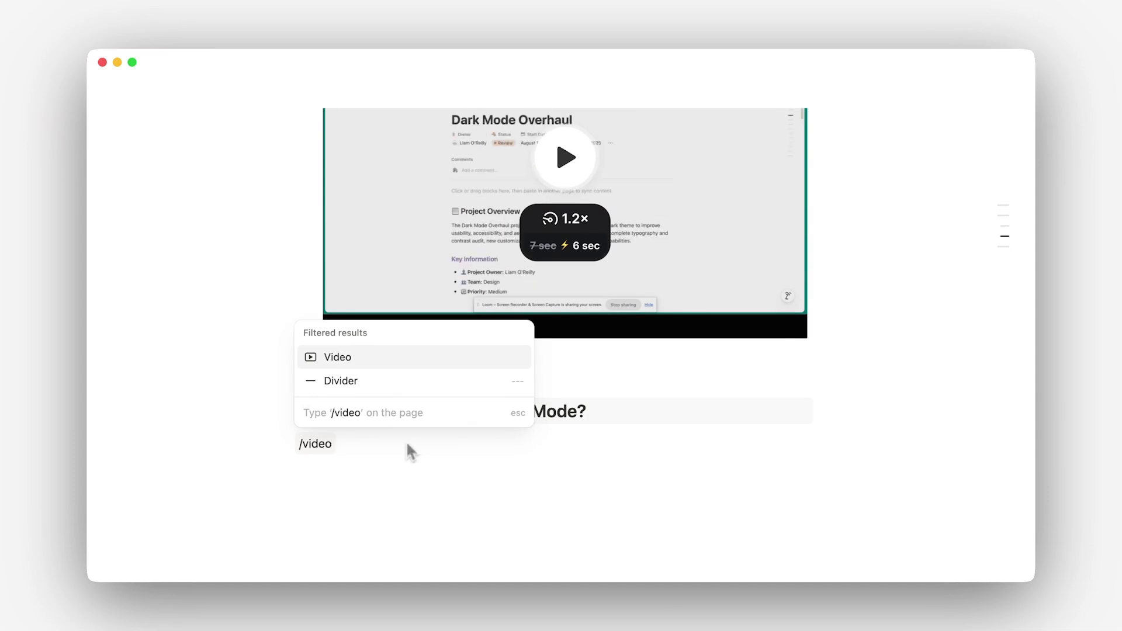
pyautogui.click(423, 362)
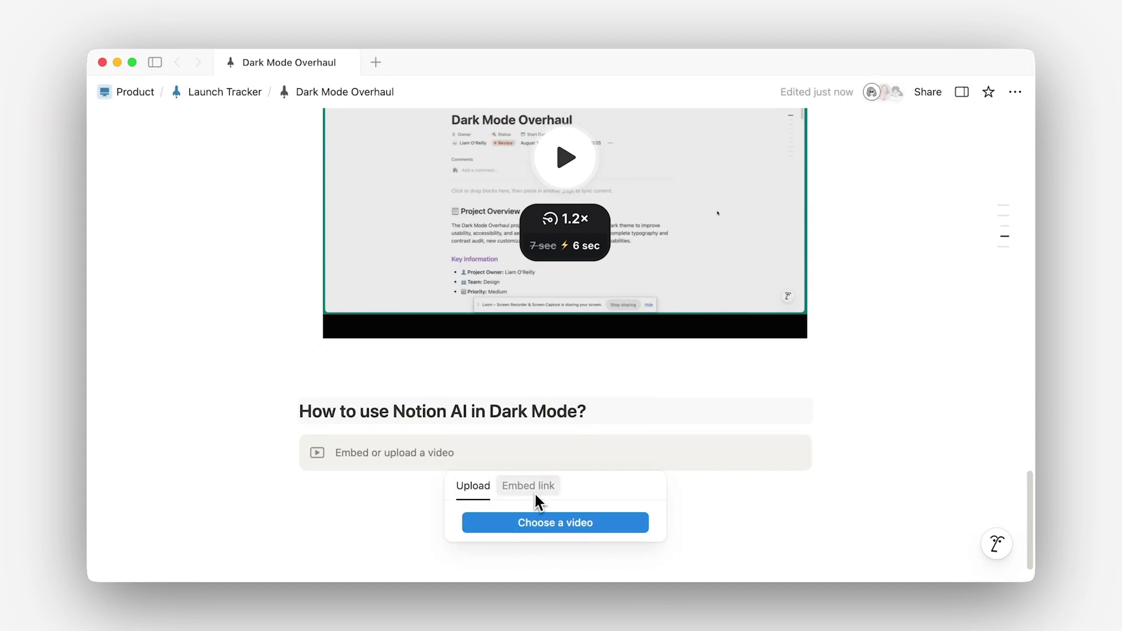
pyautogui.click(534, 493)
pyautogui.write('https://www.youtube.com/watch?v=5F56hBHr02o')
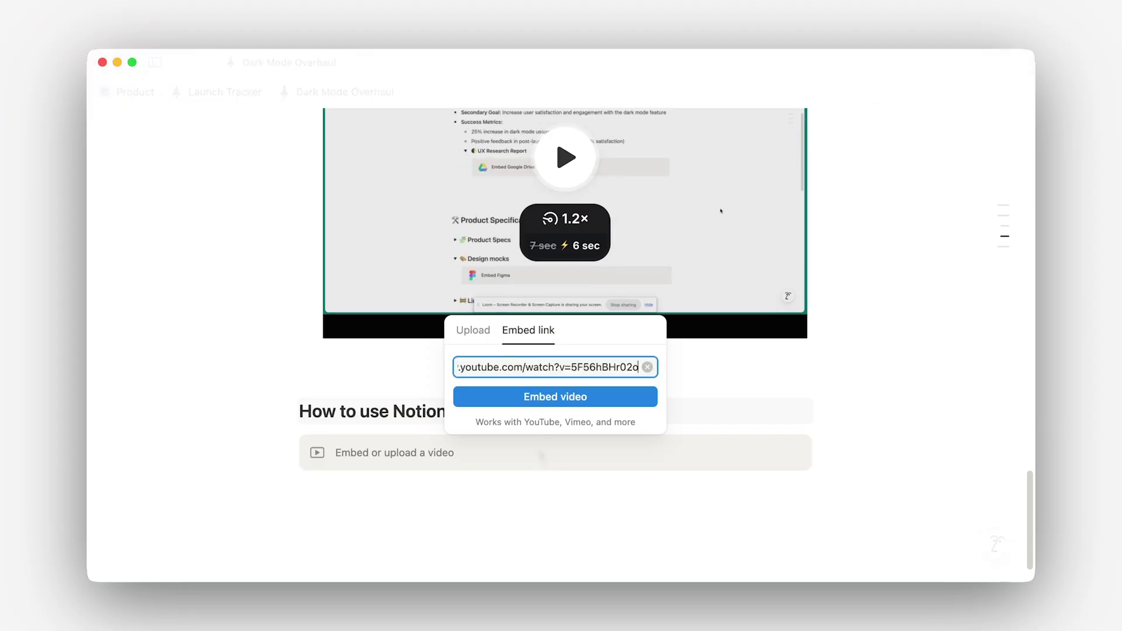
pyautogui.click(553, 394)
pyautogui.scroll(-1, 877, 465)
pyautogui.scroll(-5, 876, 465)
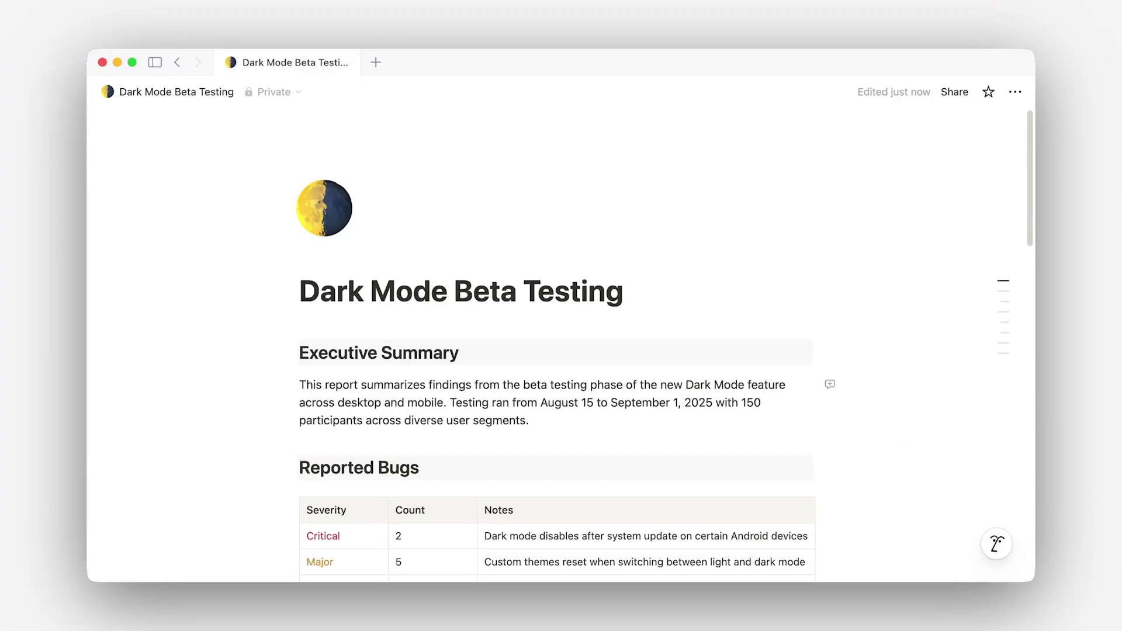
# Paste the Slack message link below the Timeline callout as a preview card, then drag it above the Proposed Release Schedule.
pyautogui.scroll(-5, 903, 436)
pyautogui.scroll(-3, 900, 432)
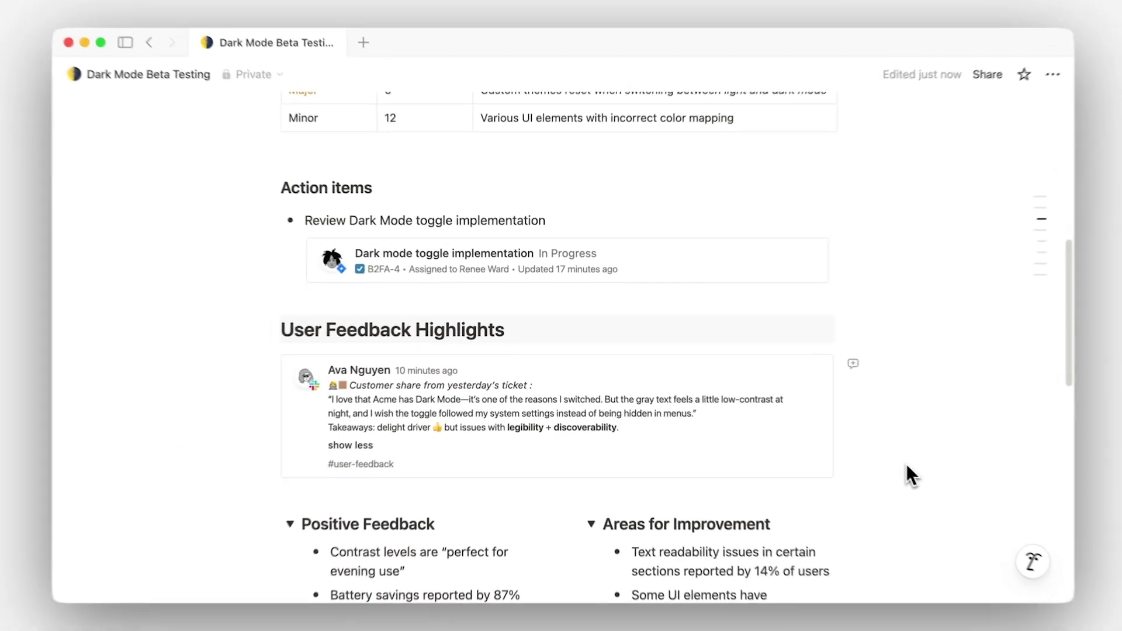
pyautogui.scroll(-10, 910, 474)
pyautogui.click(707, 496)
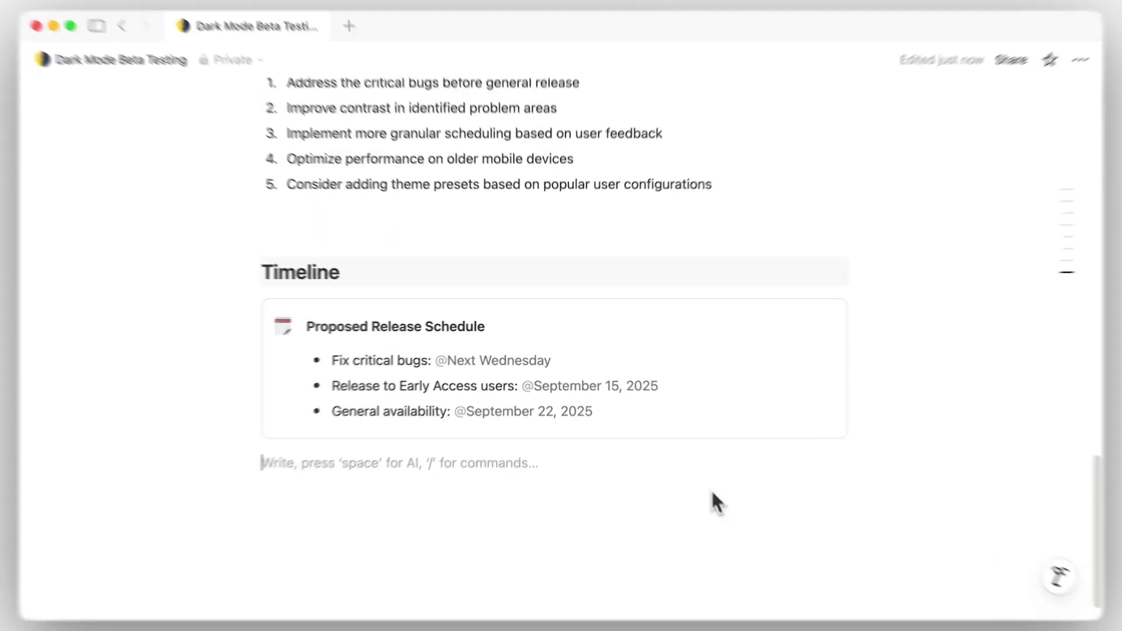
pyautogui.press('super+v')
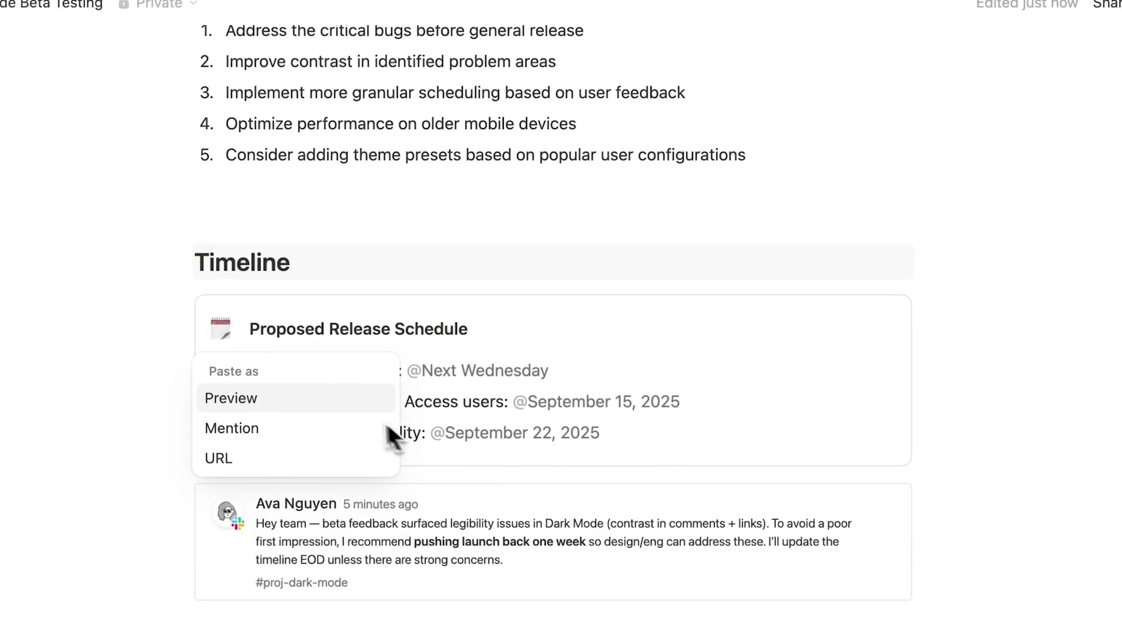
pyautogui.press('Escape')
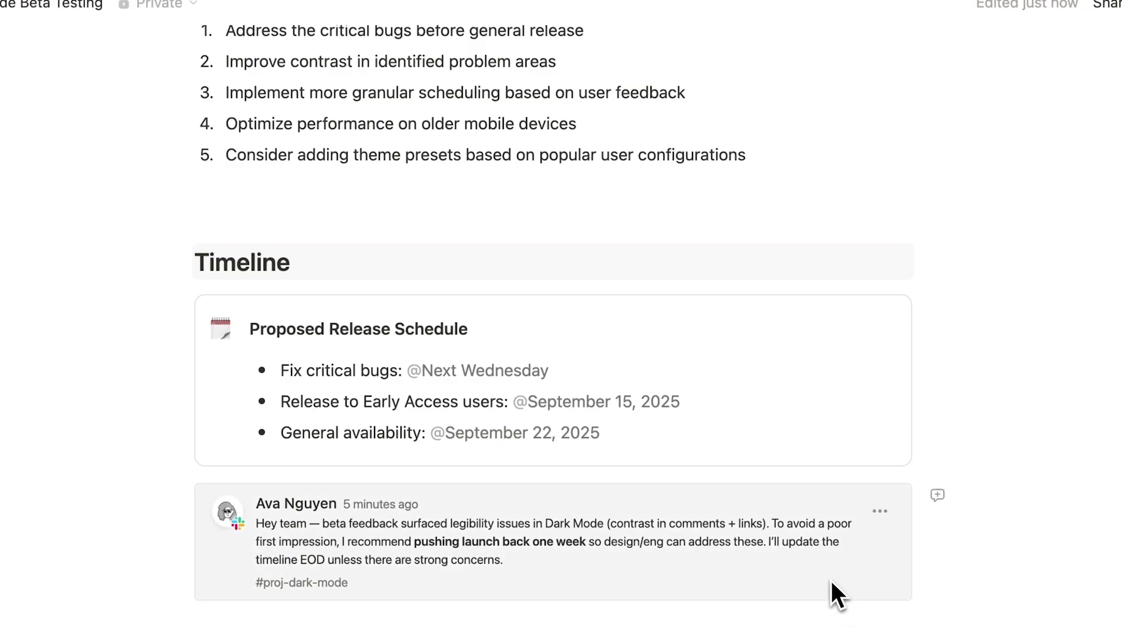
pyautogui.moveTo(827, 577); pyautogui.dragTo(808, 293)
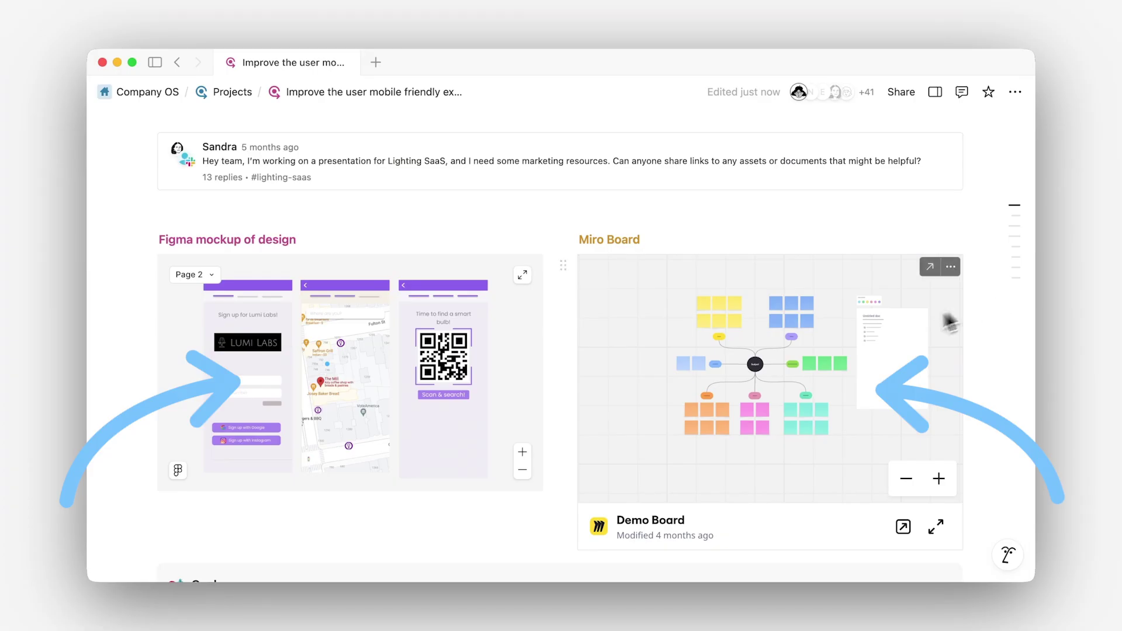
# Pan inside the embedded Miro Demo Board and the Figma design mockup.
pyautogui.moveTo(777, 374); pyautogui.dragTo(724, 393)
pyautogui.moveTo(322, 370)
pyautogui.mouseDown()
pyautogui.moveTo(391, 370)
pyautogui.moveTo(315, 367)
pyautogui.mouseUp()
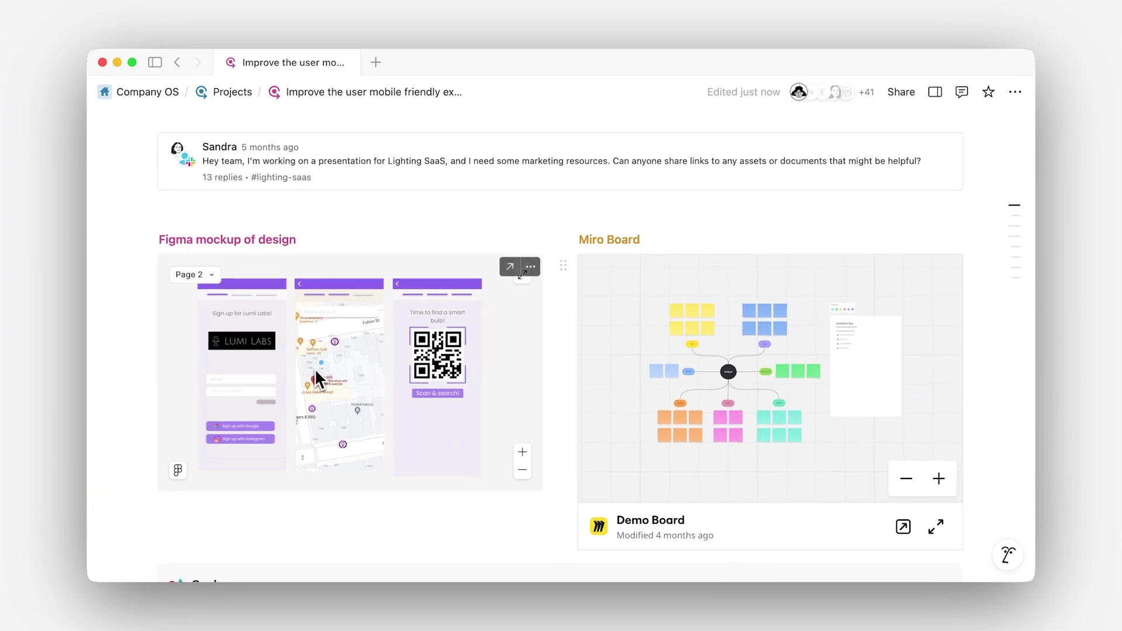